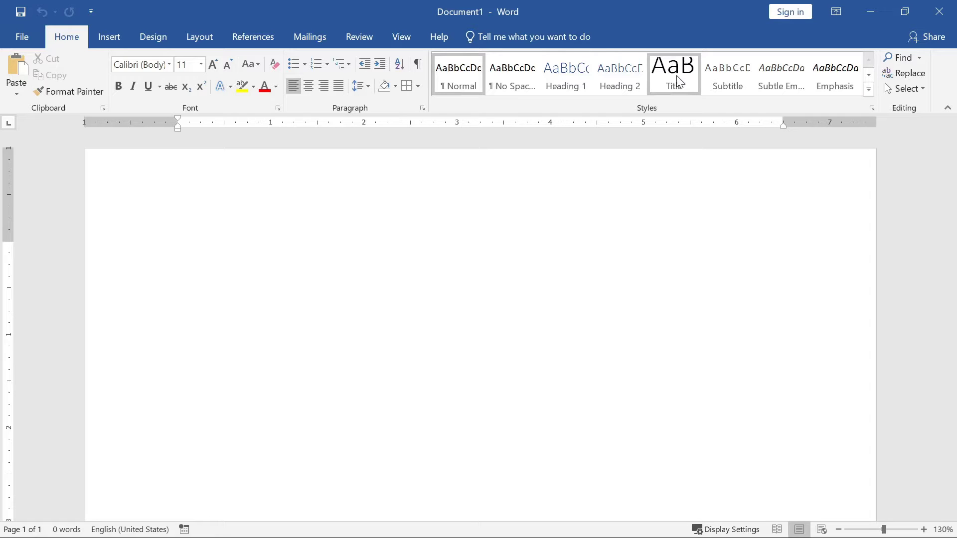
# Enter "My Title" in the Title style as the document's first line
pyautogui.click(678, 81)
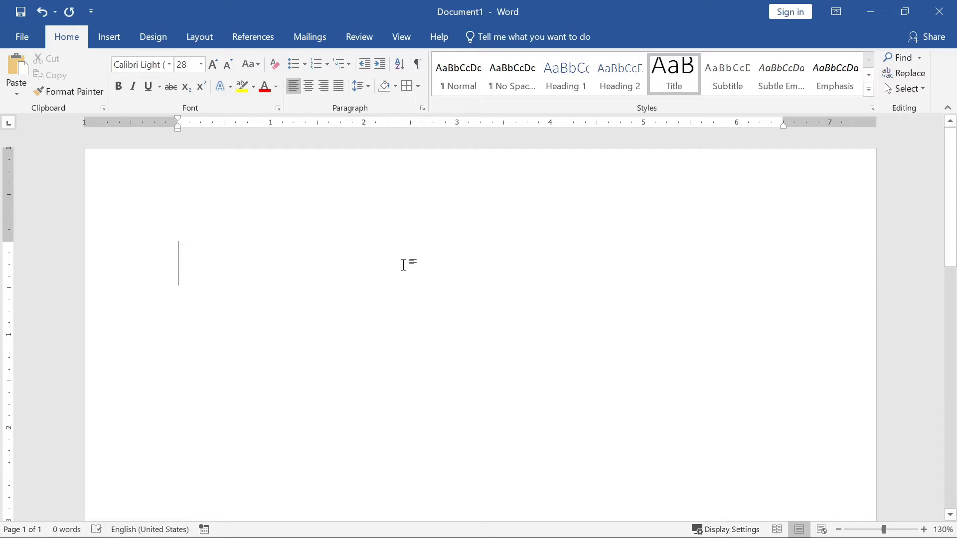
pyautogui.write('My T')
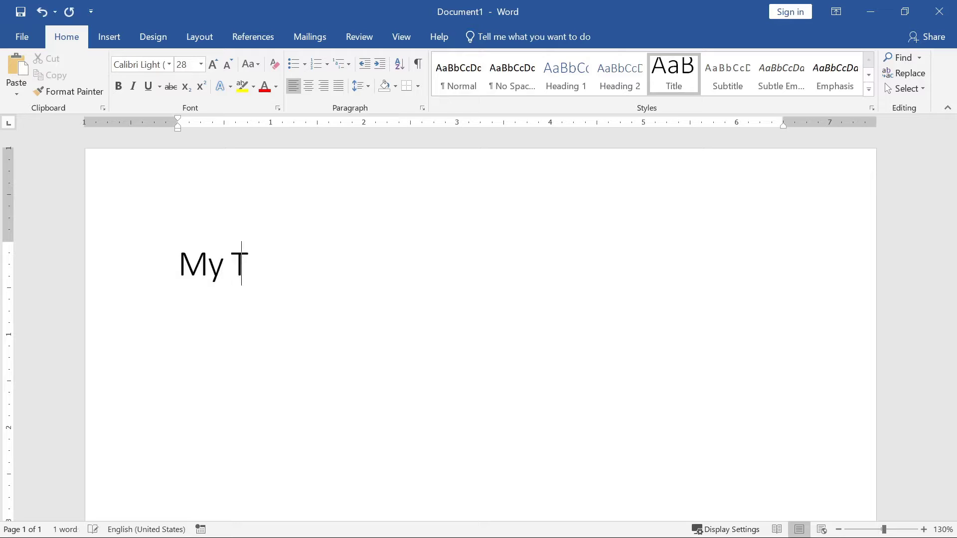
pyautogui.write('itle')
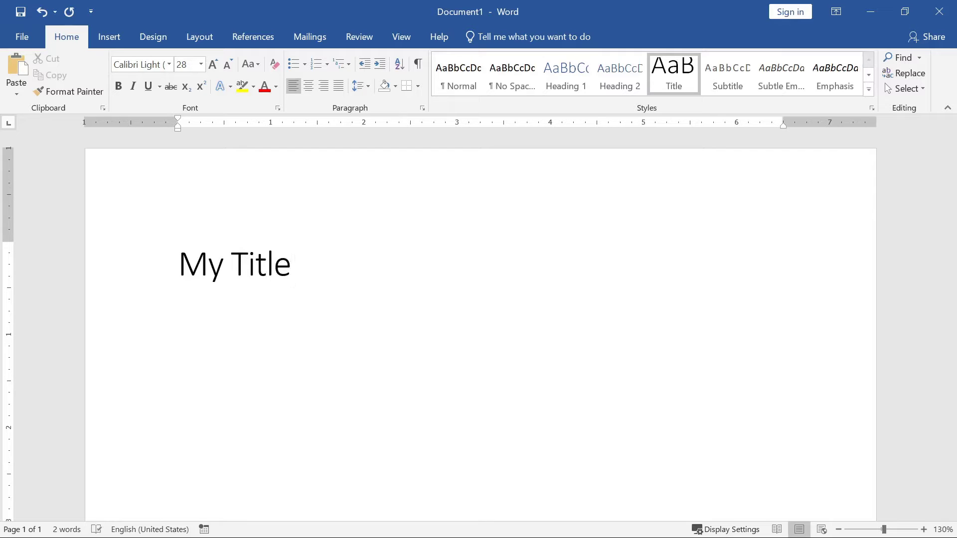
pyautogui.press('Return')
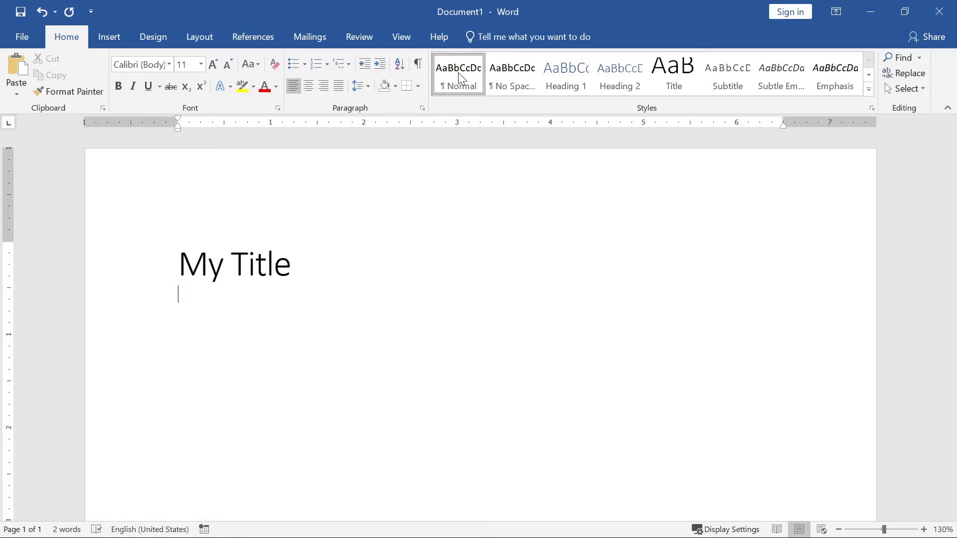
# Add the line "What is this document about?" in the Subtitle style below the title
pyautogui.click(729, 83)
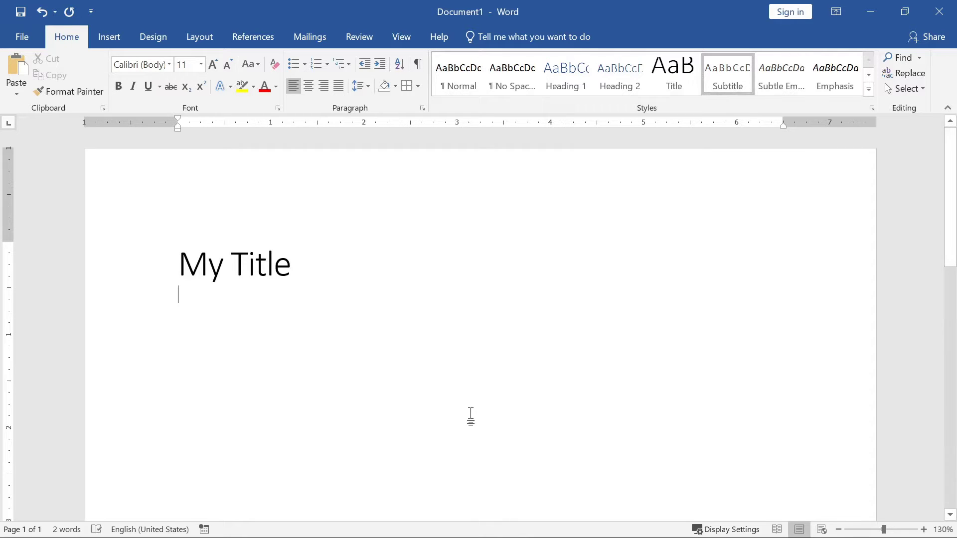
pyautogui.write('What is this document about?')
pyautogui.press('Return')
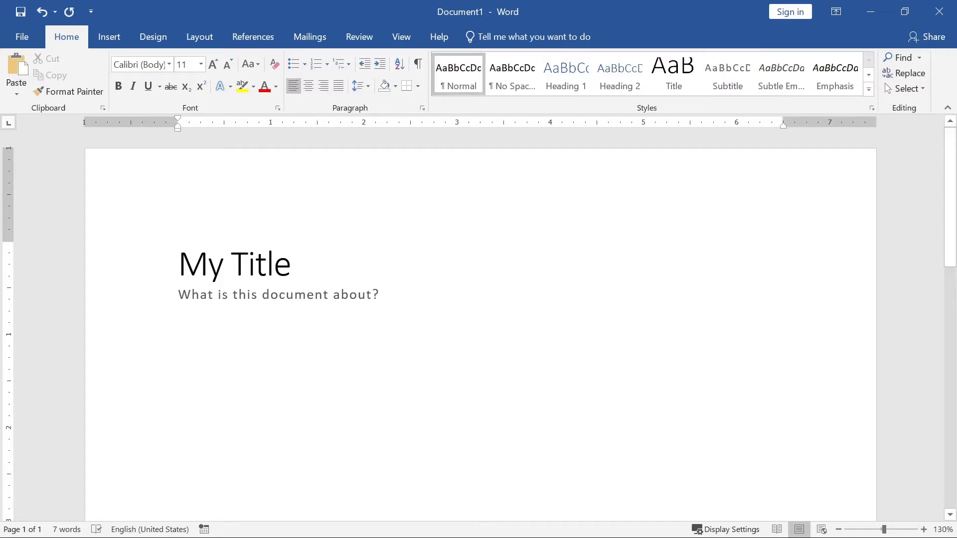
# Generate one paragraph of placeholder text below the subtitle with the =lorem() function
pyautogui.write('=lorme')
pyautogui.press('BackSpace')
pyautogui.press('BackSpace')
pyautogui.press('BackSpace')
pyautogui.press('BackSpace')
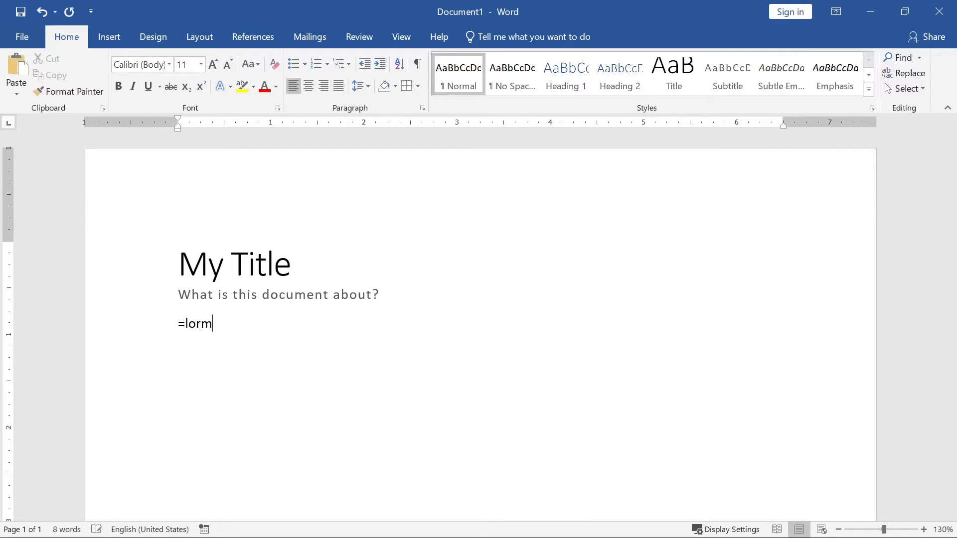
pyautogui.press('BackSpace')
pyautogui.write('lorem()')
pyautogui.press('Return')
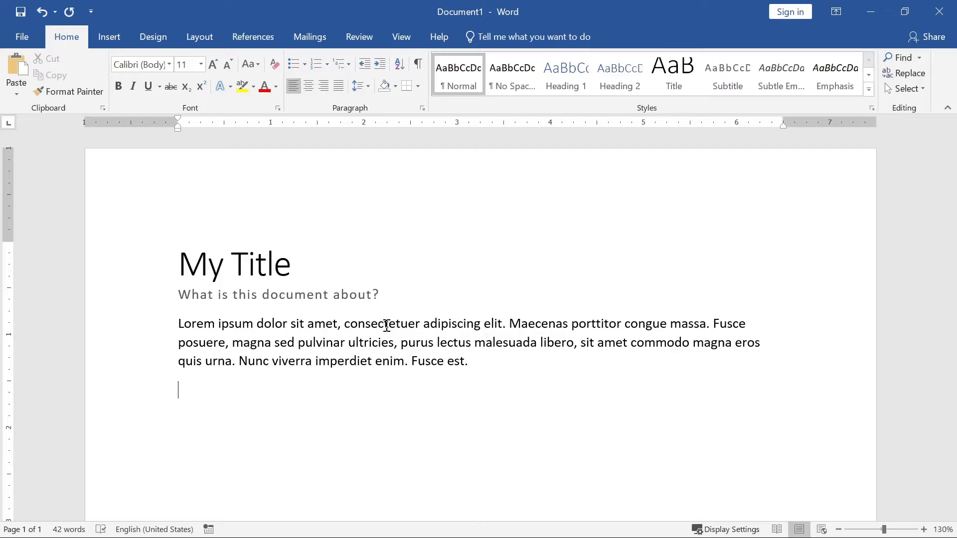
# Add a Heading 1 "First Heading" followed by the paragraph "Lorem ipsum dolor sit amet, consectetuer adipiscing elit. Maecenas porttitor congue massa."
pyautogui.click(563, 89)
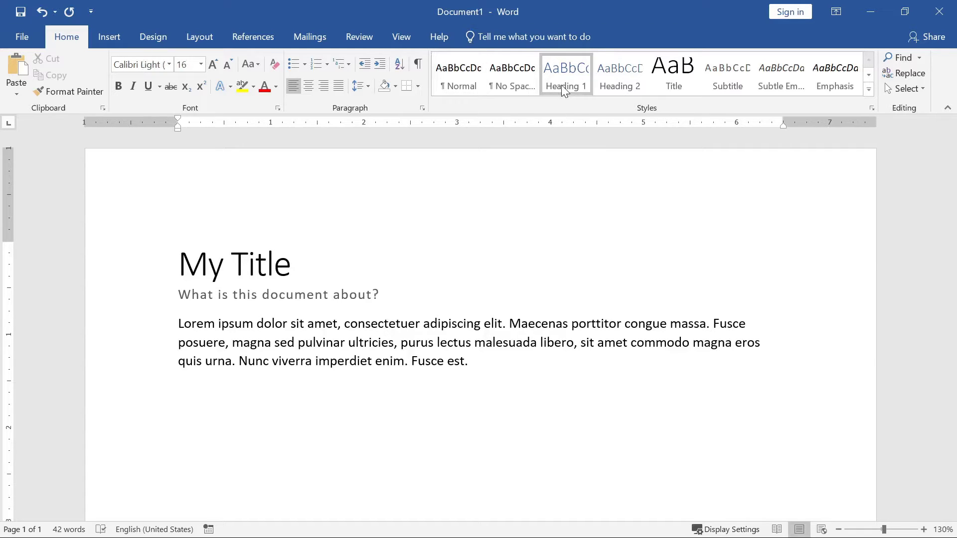
pyautogui.write('First Heading')
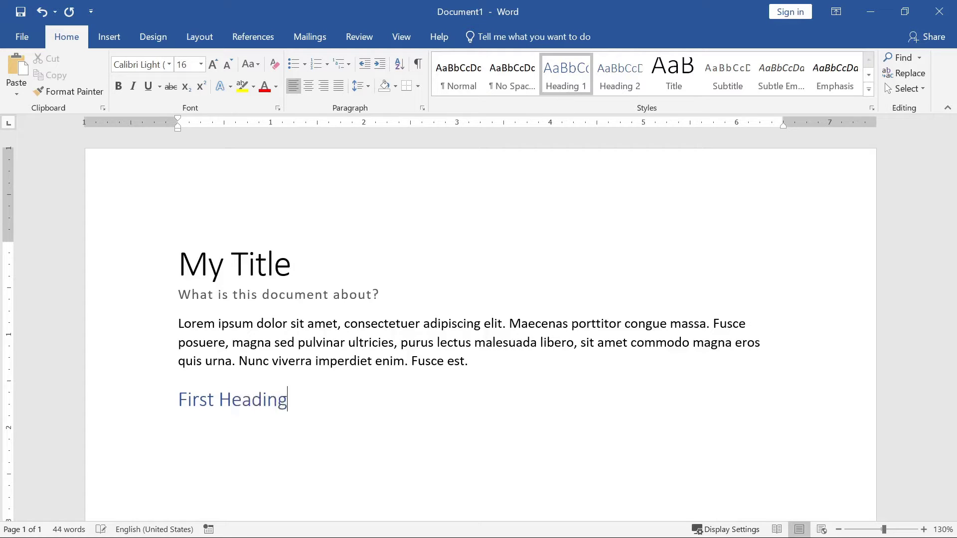
pyautogui.press('Return')
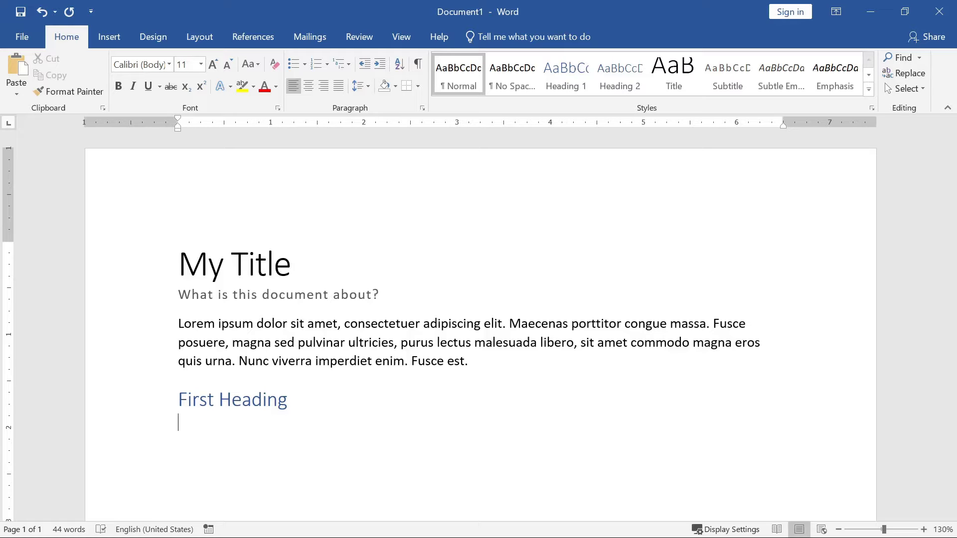
pyautogui.write('Lorem ipsum dolor sit amet, consectetuer adipiscing elit. Maecenas porttitor congue massa.')
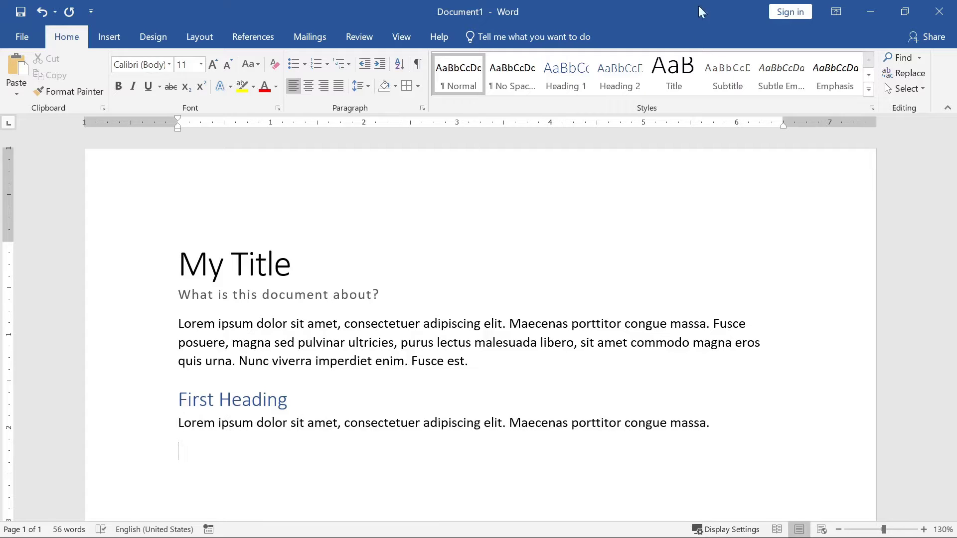
pyautogui.press('Return')
# Add a Heading 2 "First second Level" and fill it with placeholder text generated by =lorem()
pyautogui.click(618, 81)
pyautogui.write('First')
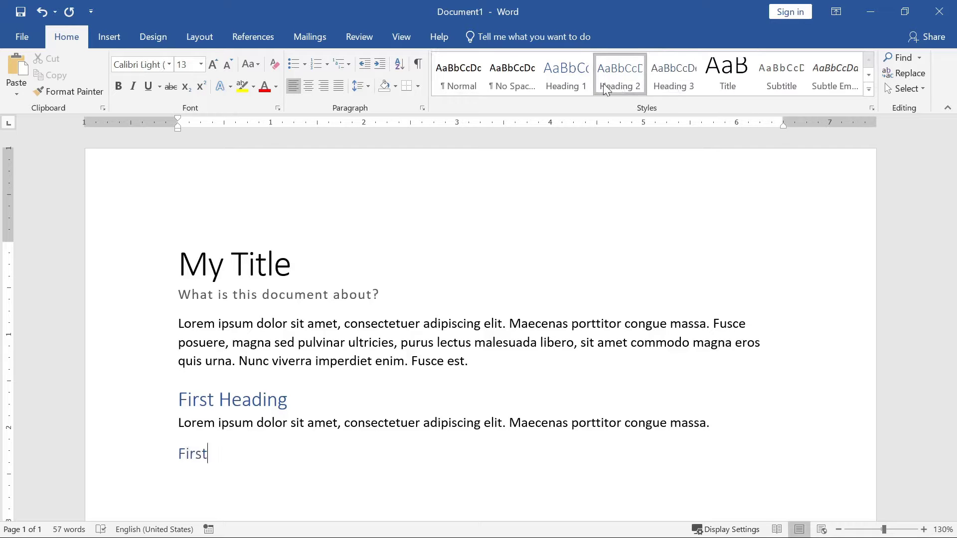
pyautogui.write(' second Level')
pyautogui.press('Return')
pyautogui.write('=lorem()')
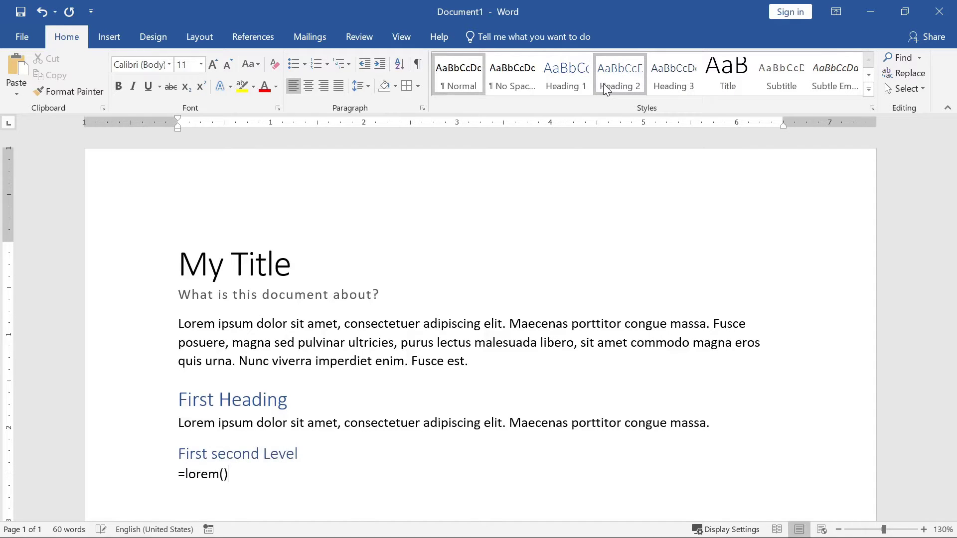
pyautogui.press('Return')
# Add a Heading 1 "Second section" with placeholder text generated by =lorem(1,5)
pyautogui.click(572, 80)
pyautogui.write('Sec')
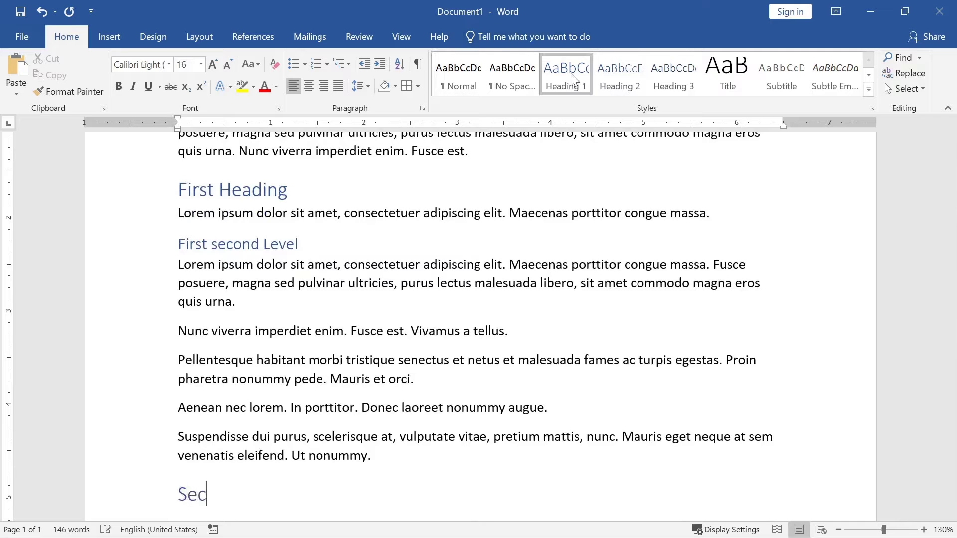
pyautogui.write('ond section')
pyautogui.press('Return')
pyautogui.write('=lorem(')
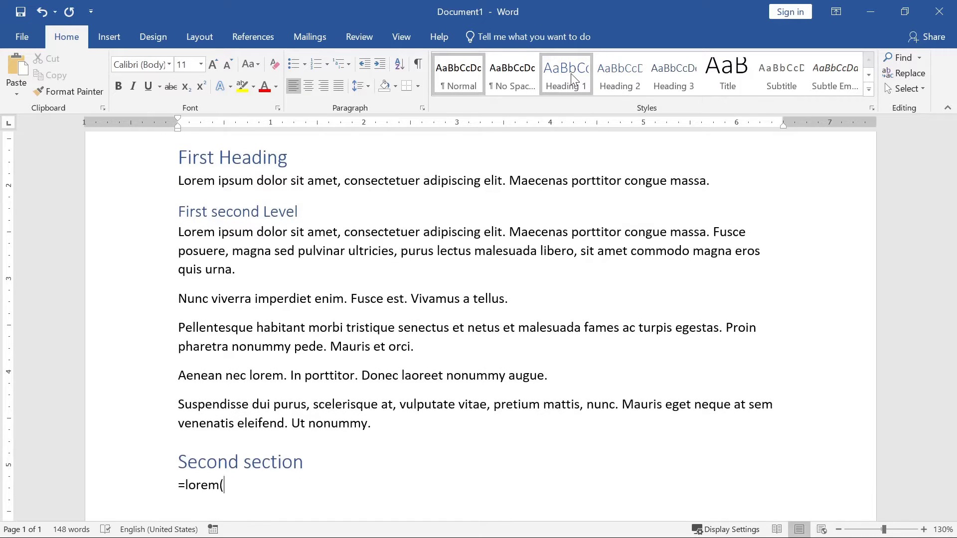
pyautogui.write('1,5)')
pyautogui.press('Return')
# Add a Heading 1 "Third section" with placeholder text generated by =lorem(3,4)
pyautogui.click(572, 79)
pyautogui.write('Third section')
pyautogui.press('Return')
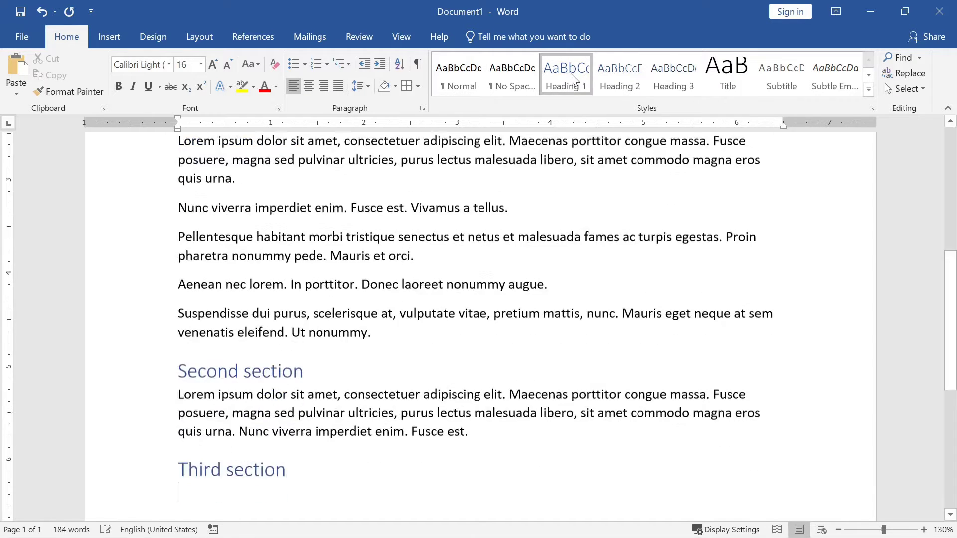
pyautogui.write('=lorem(3,4)')
pyautogui.press('Return')
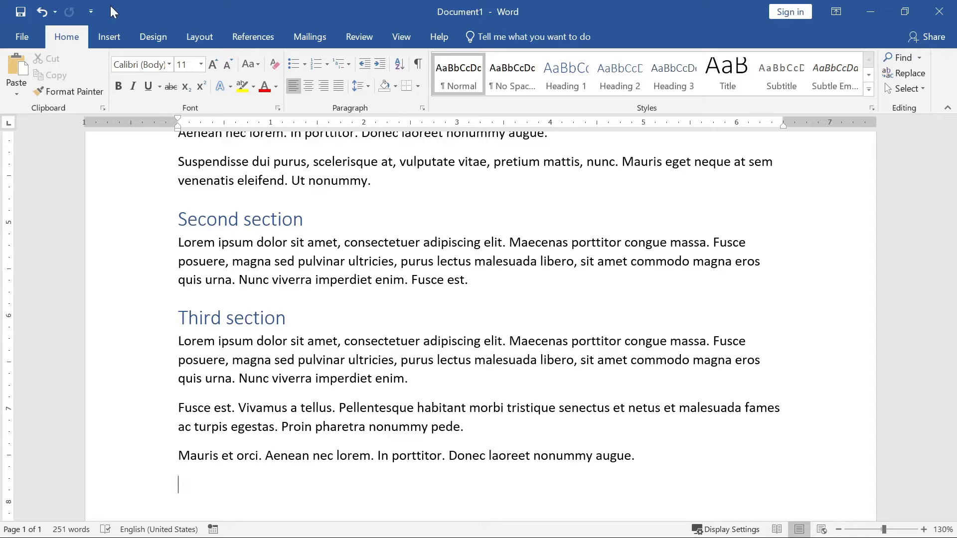
# Show the Navigation Pane and jump through its headings in order, from First Heading to Third section
pyautogui.click(401, 38)
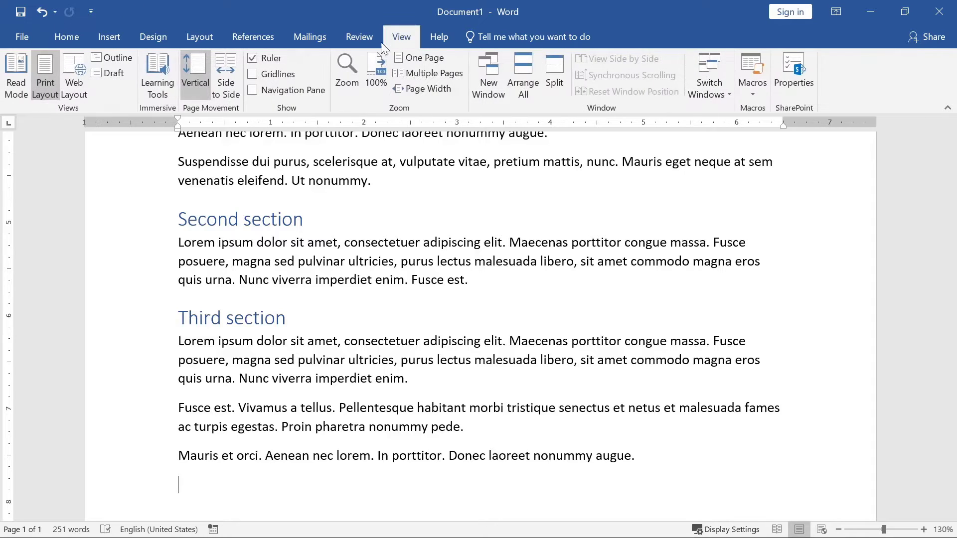
pyautogui.click(252, 90)
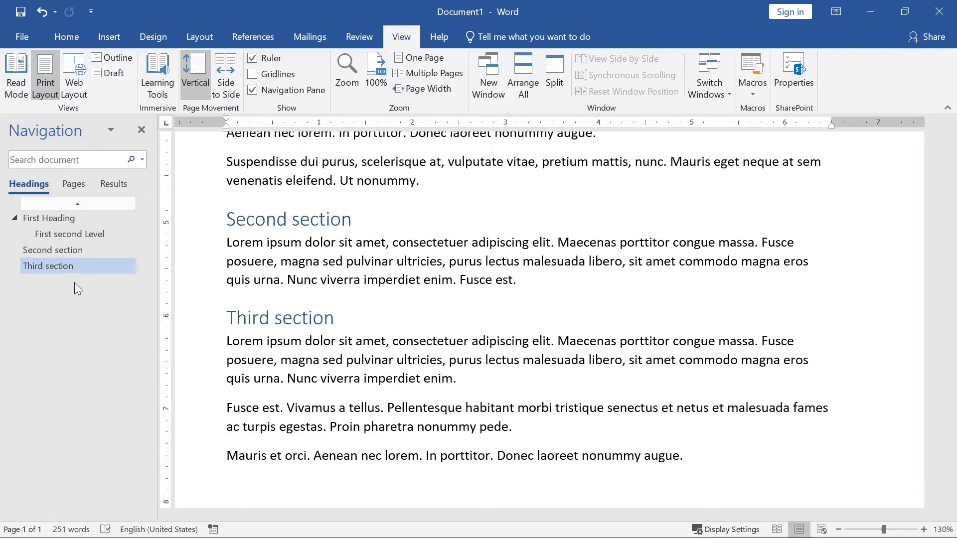
pyautogui.click(52, 220)
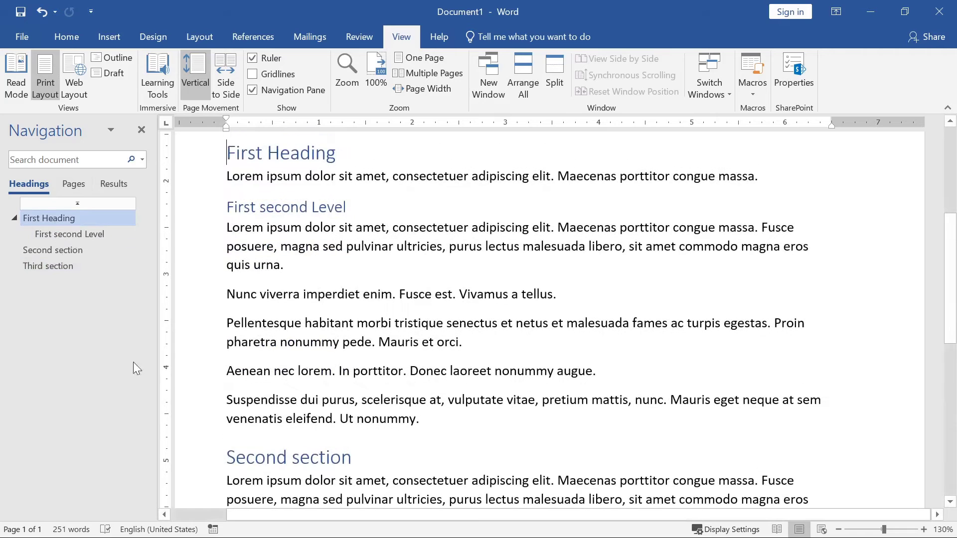
pyautogui.click(68, 233)
pyautogui.click(62, 249)
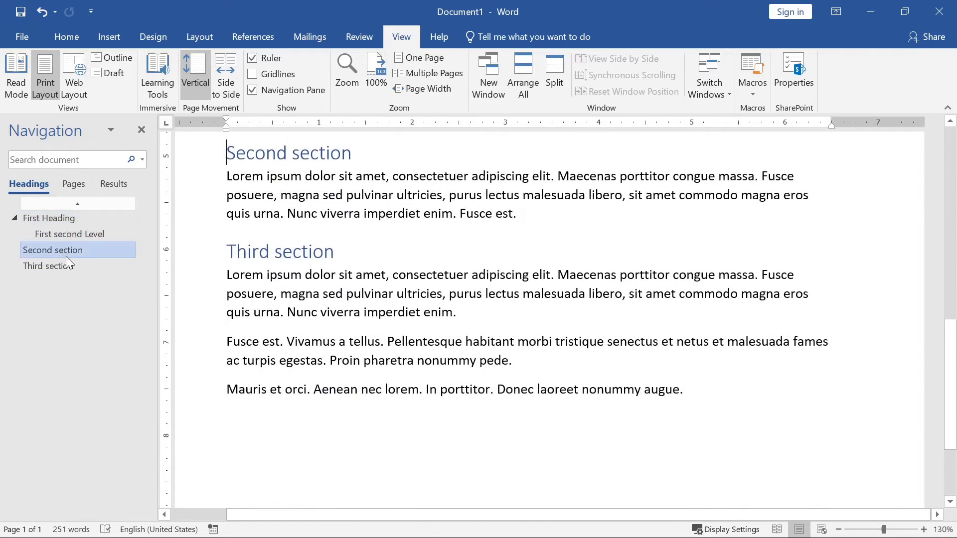
pyautogui.click(59, 267)
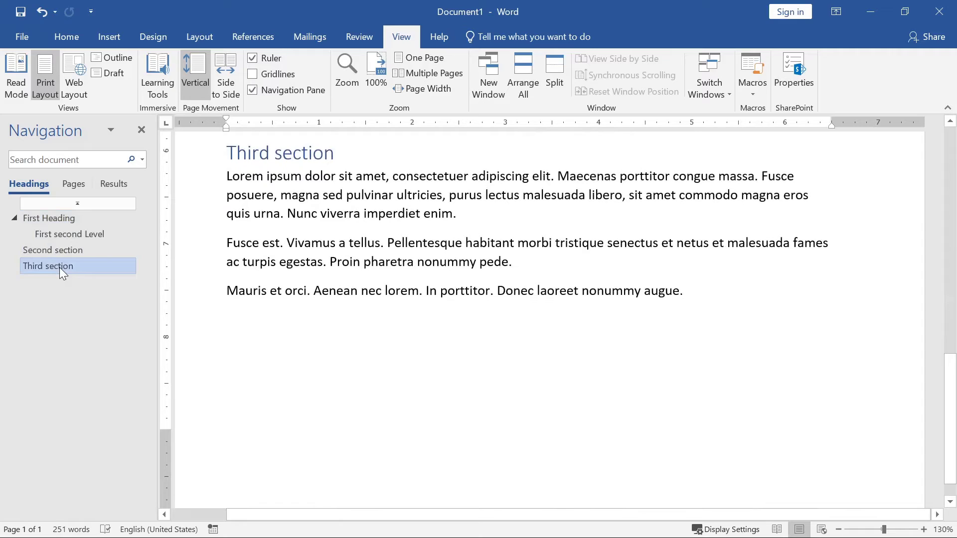
# Insert a page break at the end of the document, after the last Third section paragraph
pyautogui.hotkey('ctrl', 'End')
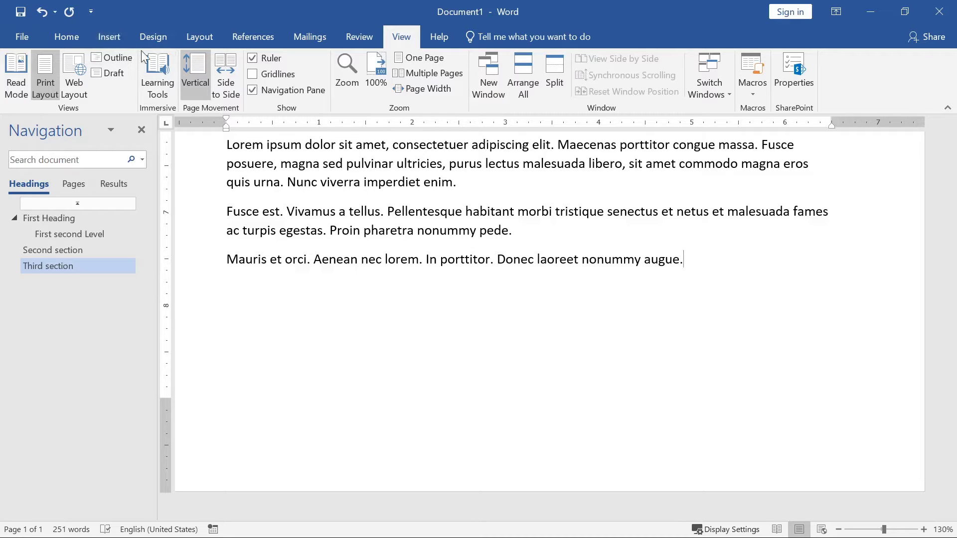
pyautogui.click(158, 38)
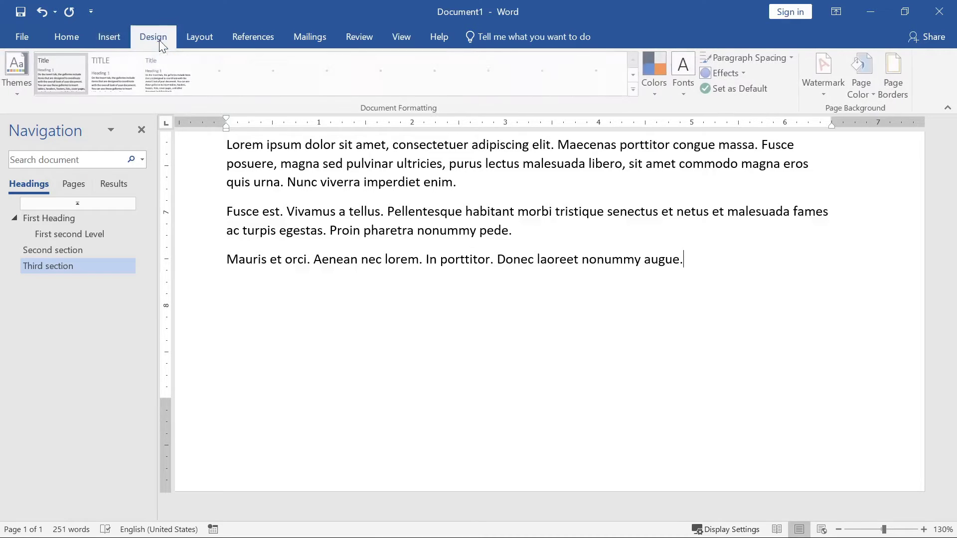
pyautogui.click(199, 38)
pyautogui.hotkey('ctrl', 'Return')
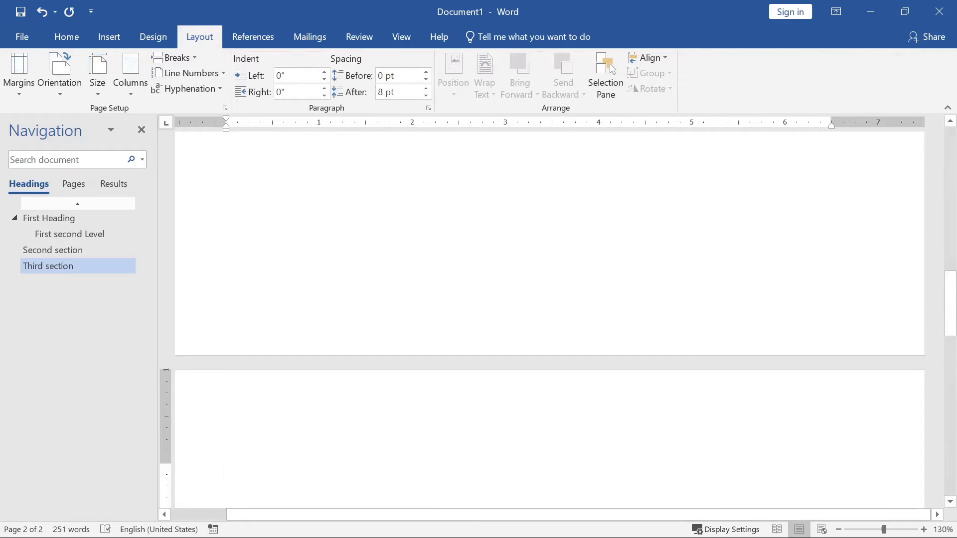
# Enter the number words One to Nine on the new page, each as its own paragraph
pyautogui.write('One')
pyautogui.press('Return')
pyautogui.write('Two')
pyautogui.press('Return')
pyautogui.write('Three')
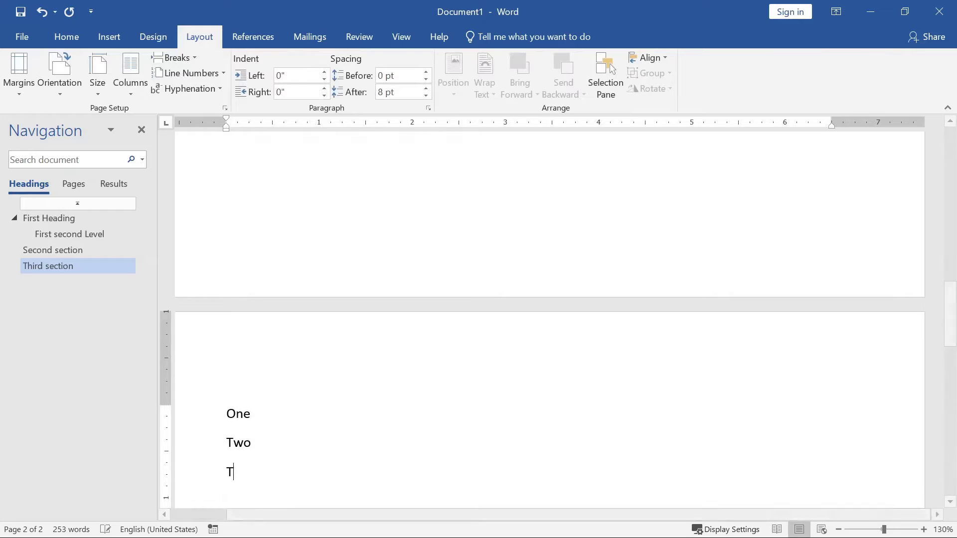
pyautogui.press('Return')
pyautogui.write('Four')
pyautogui.press('Return')
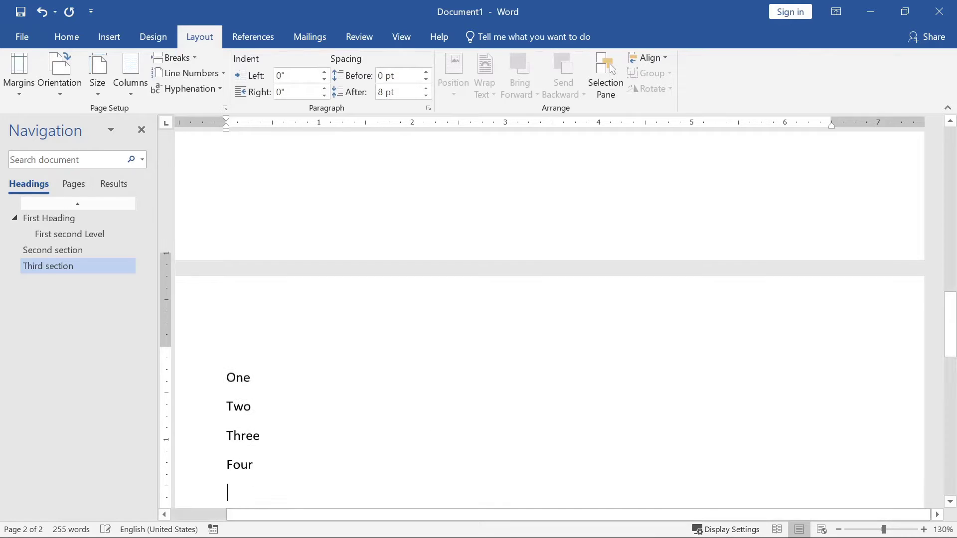
pyautogui.write('Five')
pyautogui.press('Return')
pyautogui.write('Six')
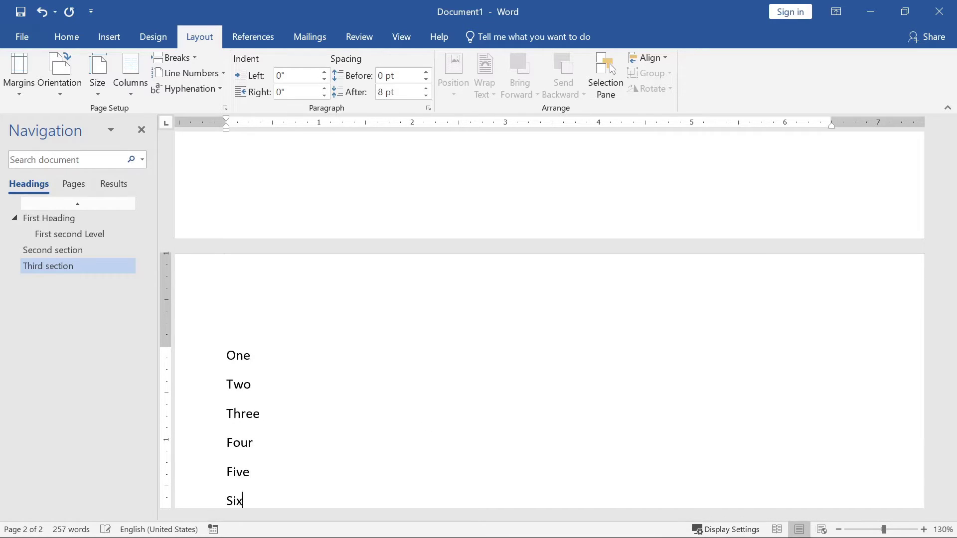
pyautogui.press('Return')
pyautogui.write('Seven')
pyautogui.press('Return')
pyautogui.write('Eithg')
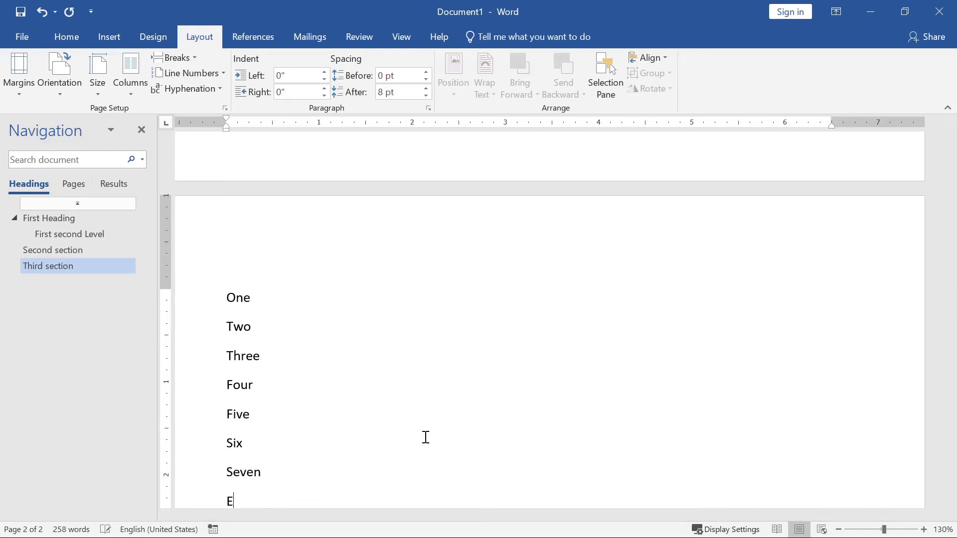
pyautogui.press('BackSpace')
pyautogui.write('ght')
pyautogui.press('Return')
pyautogui.write('Nine')
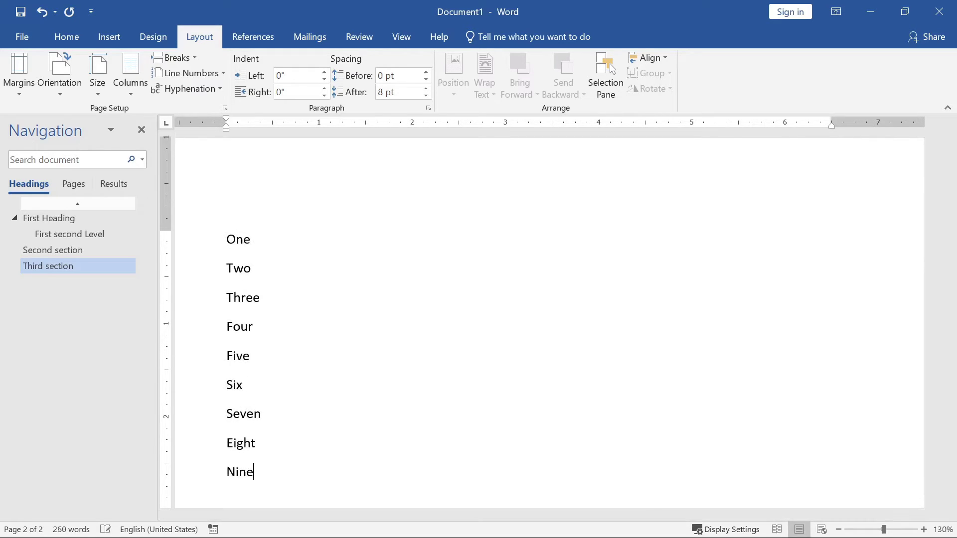
# Apply the Heading 1 style to the line One and the Heading 2 style to the line Two
pyautogui.click(270, 242)
pyautogui.click(66, 37)
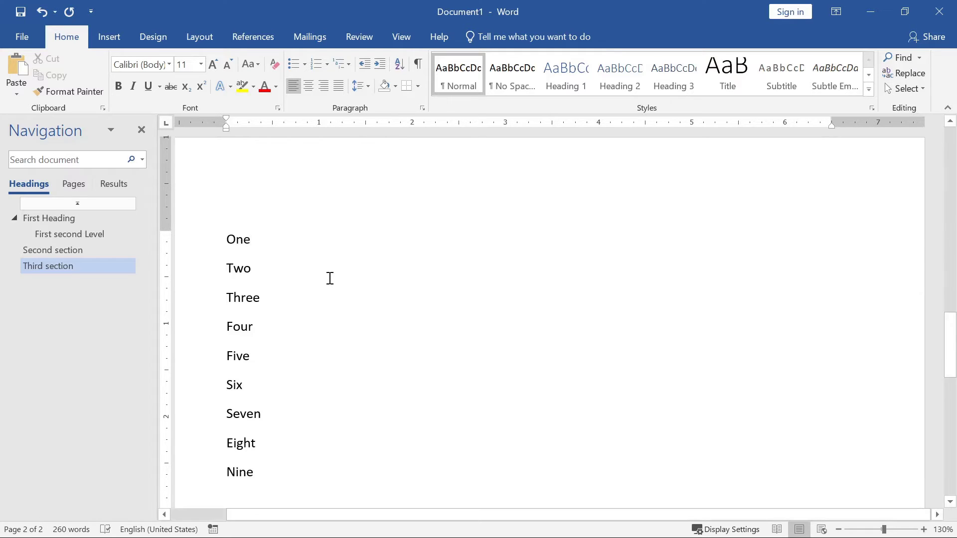
pyautogui.click(566, 74)
pyautogui.click(258, 273)
pyautogui.click(616, 80)
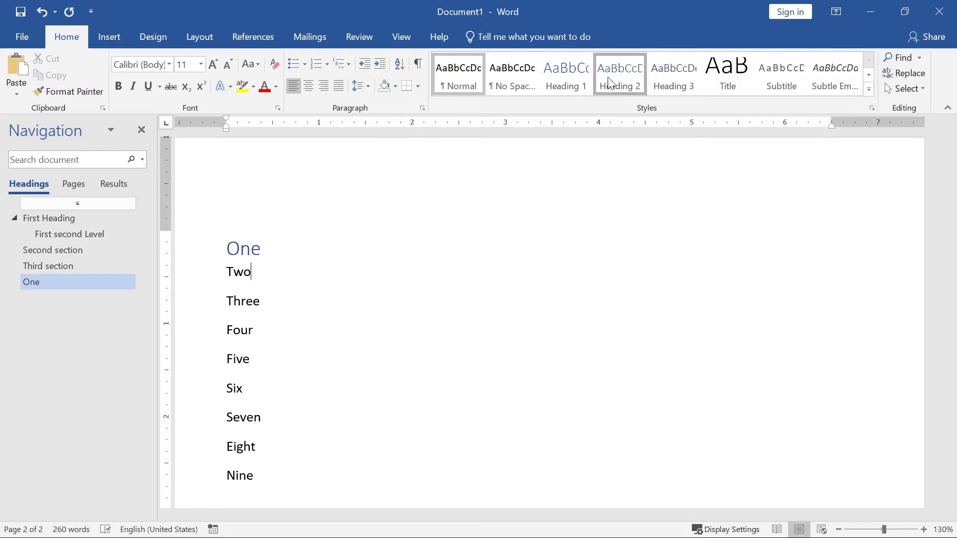
# Apply the Heading 3 style to the line Three and make the line Four a Heading 4
pyautogui.click(265, 299)
pyautogui.click(674, 83)
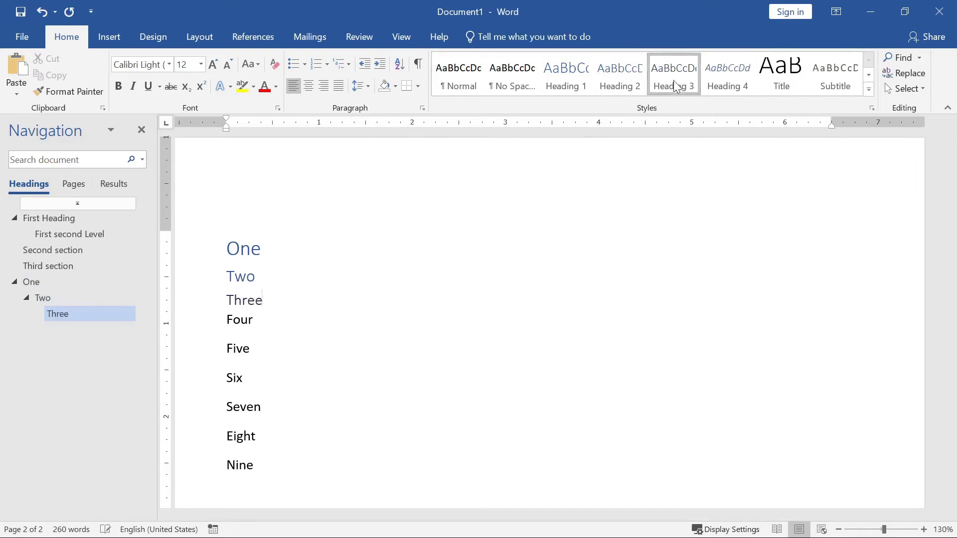
pyautogui.click(268, 319)
pyautogui.hotkey('alt', 'shift', 'Left')
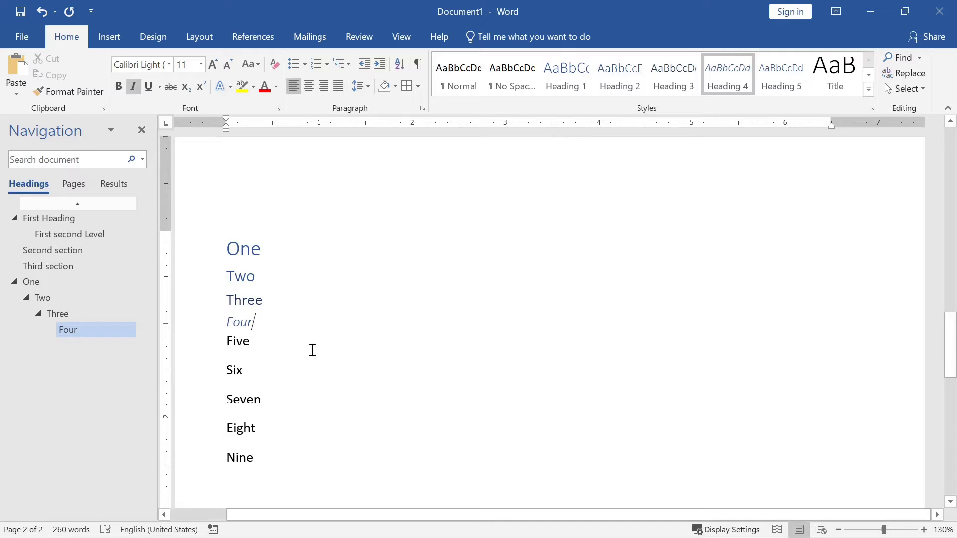
# Apply the Heading 5 style to the line Five and the Heading 6 style to the line Six
pyautogui.click(259, 339)
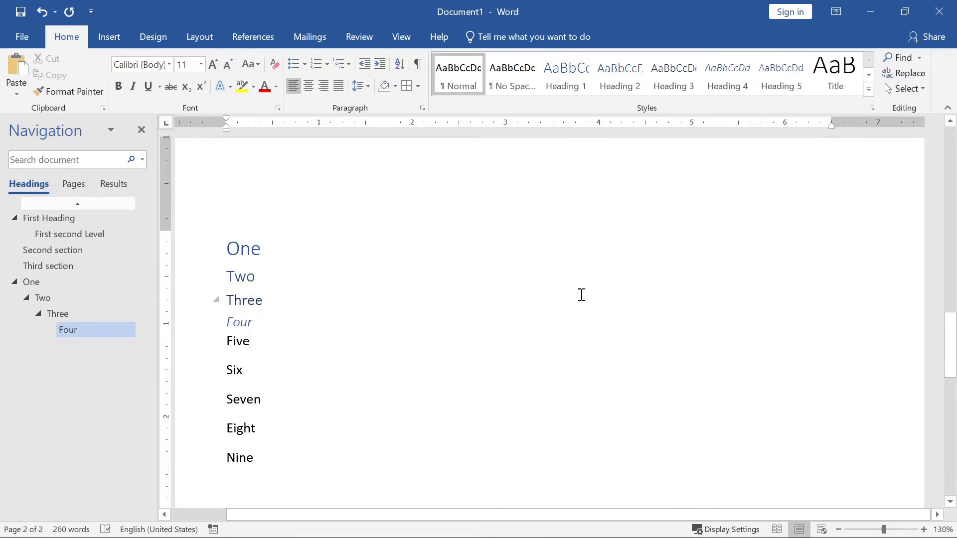
pyautogui.click(768, 80)
pyautogui.click(256, 367)
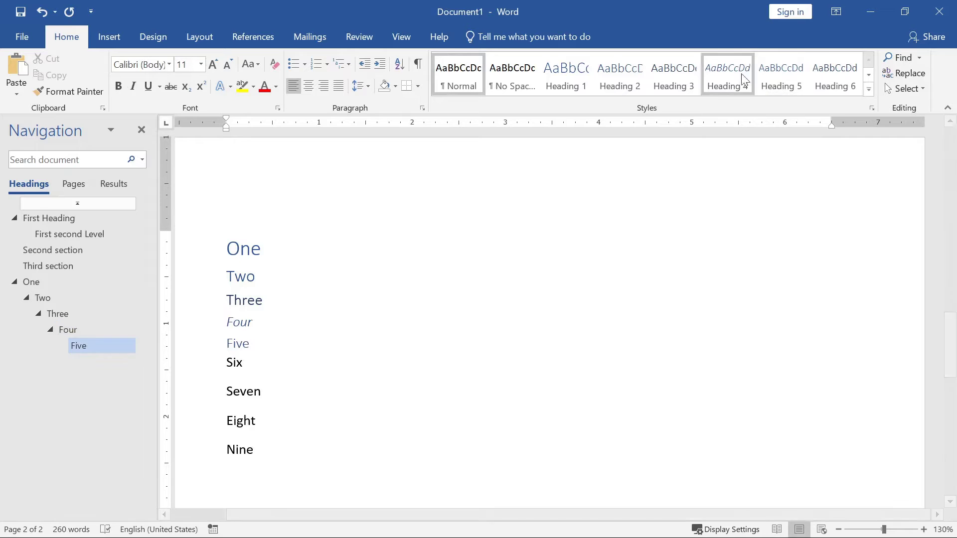
pyautogui.click(839, 85)
# Style the lines Seven, Eight and Nine as Heading 7, Heading 8 and Heading 9 respectively
pyautogui.click(279, 384)
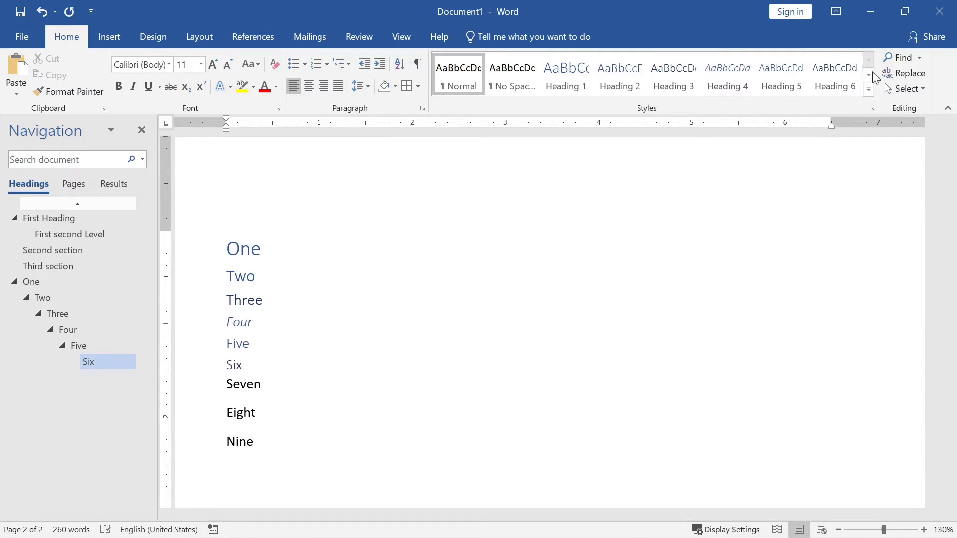
pyautogui.click(458, 75)
pyautogui.click(256, 405)
pyautogui.click(512, 75)
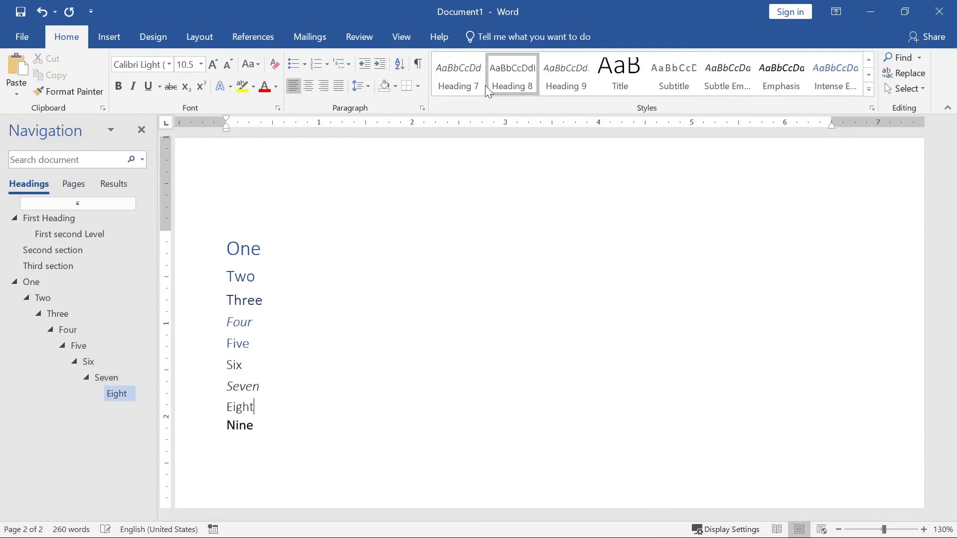
pyautogui.click(262, 429)
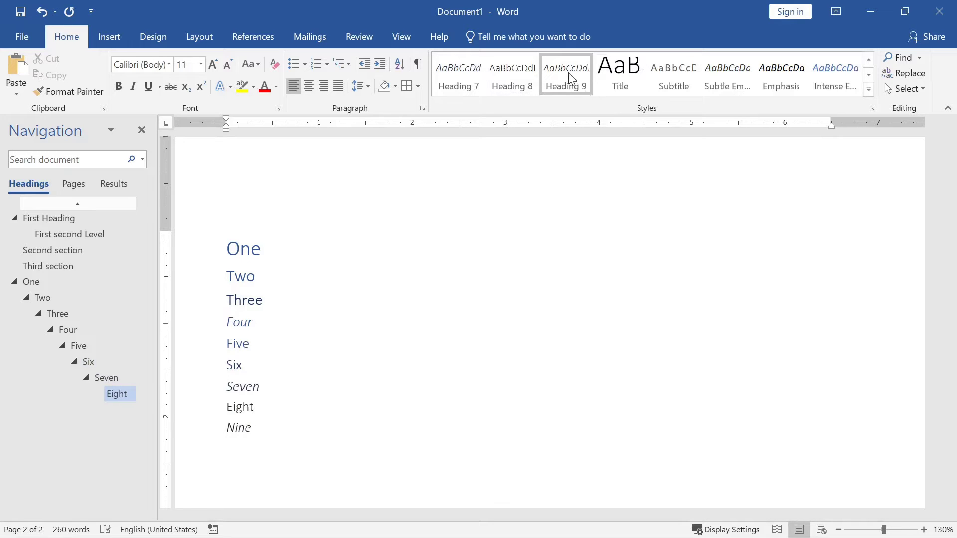
pyautogui.click(571, 85)
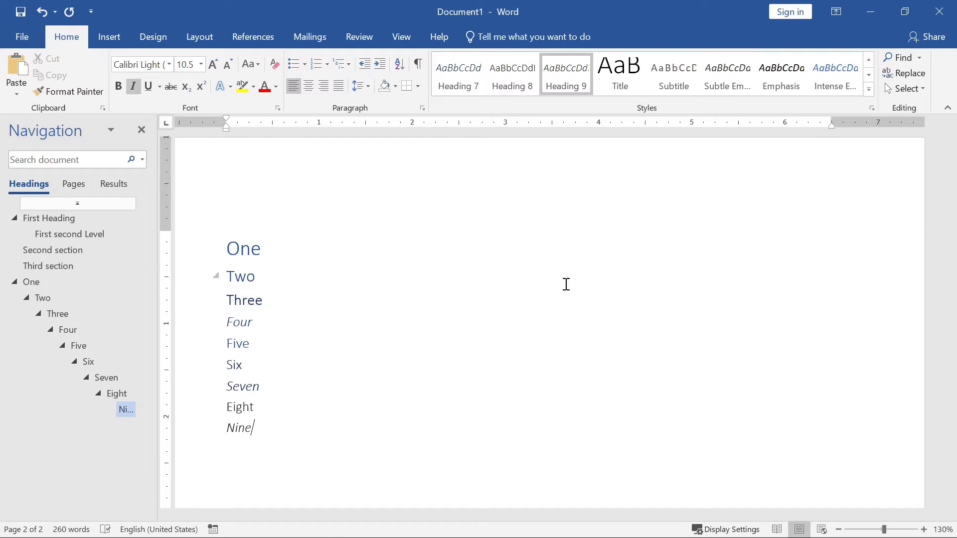
# Place the cursor in the second paragraph under Third section and look through the remaining styles such as Strong, Quote and Book Title
pyautogui.scroll(6, 553, 365)
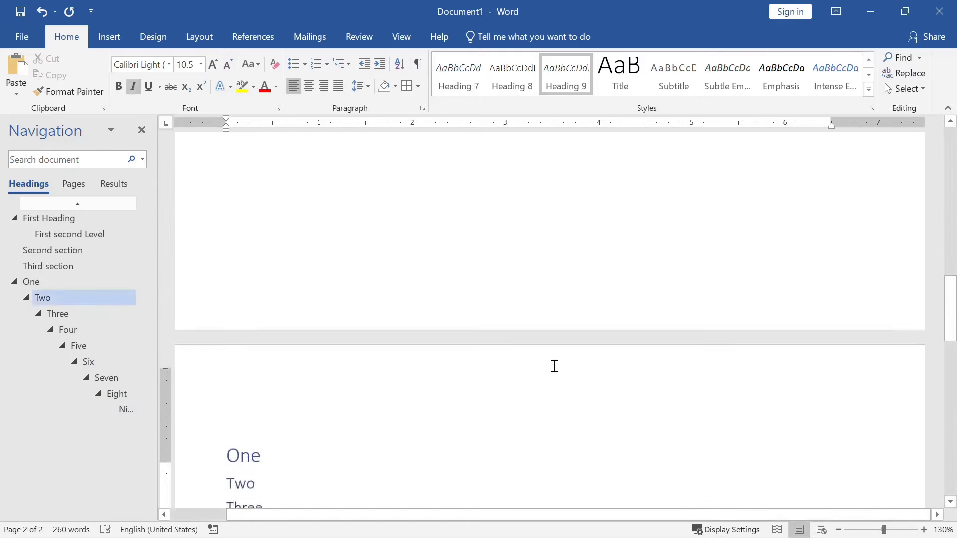
pyautogui.scroll(3, 556, 388)
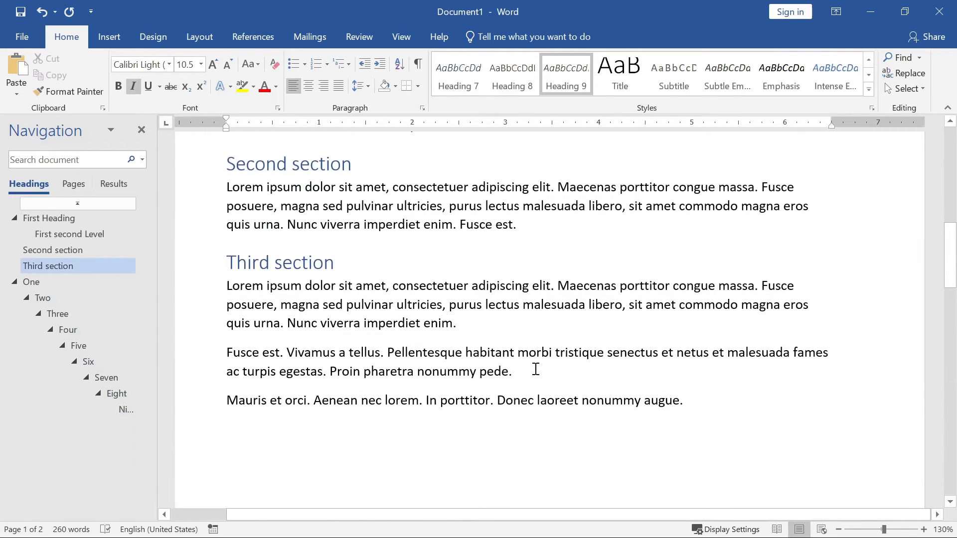
pyautogui.moveTo(516, 372); pyautogui.dragTo(221, 375)
pyautogui.click(224, 354)
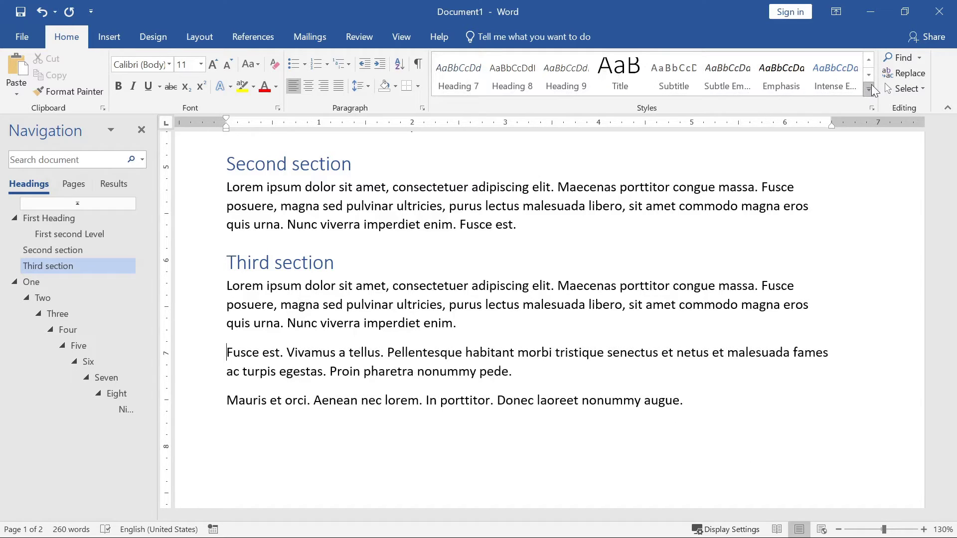
pyautogui.click(869, 76)
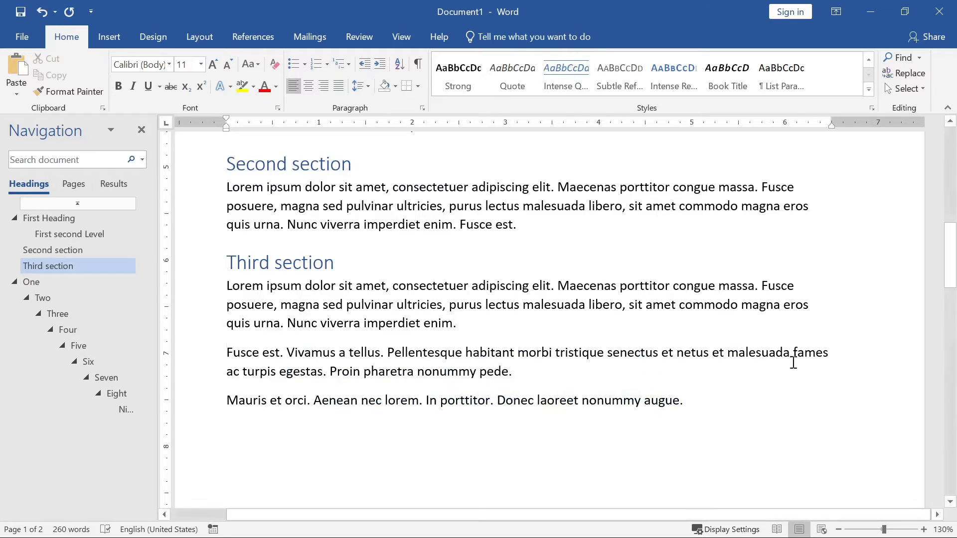
# Copy the nine heading lines One to Nine at the end of the document and delete them from there
pyautogui.scroll(-3, 794, 339)
pyautogui.hotkey('ctrl', 'End')
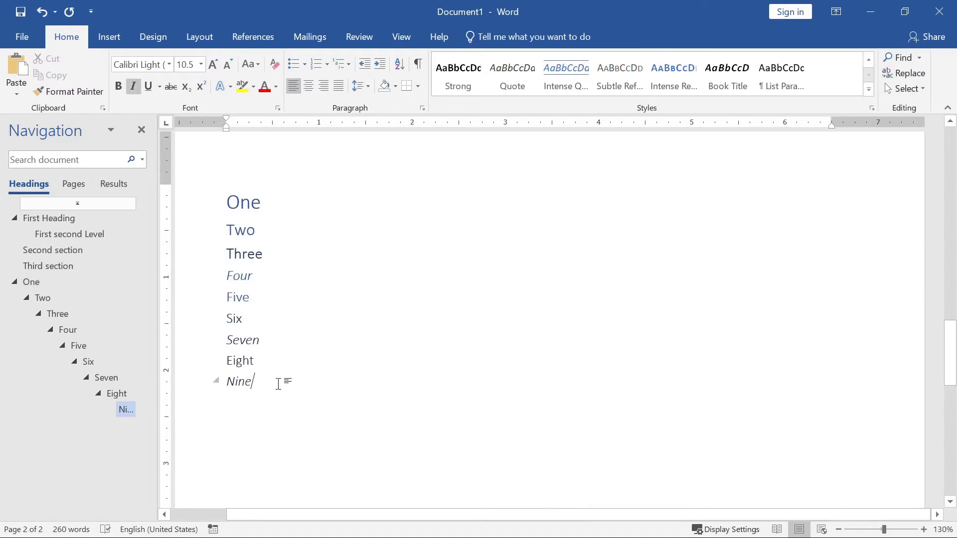
pyautogui.moveTo(277, 382); pyautogui.dragTo(196, 216)
pyautogui.hotkey('ctrl', 'c')
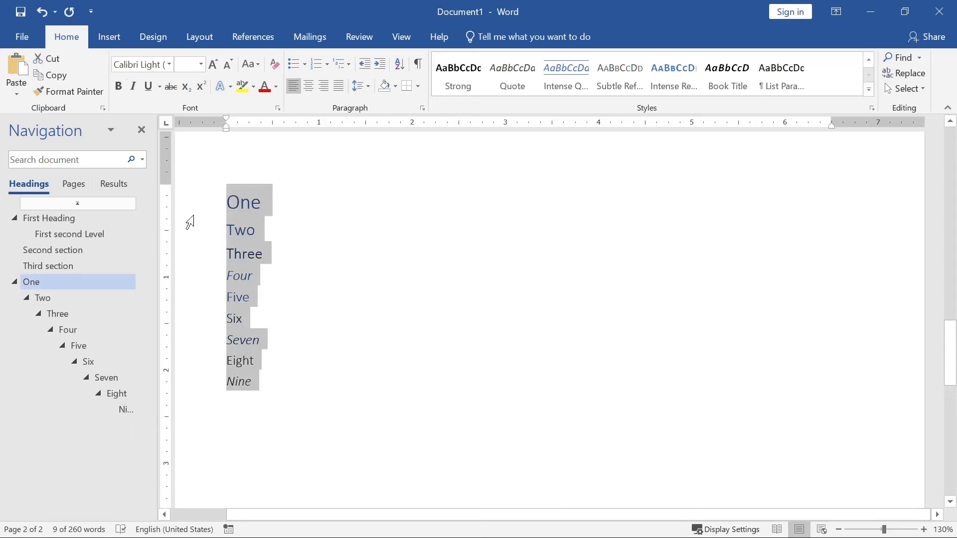
pyautogui.press('Delete')
# Paste the nine heading lines between the introductory paragraph and First Heading, and undo the last change
pyautogui.scroll(15, 458, 304)
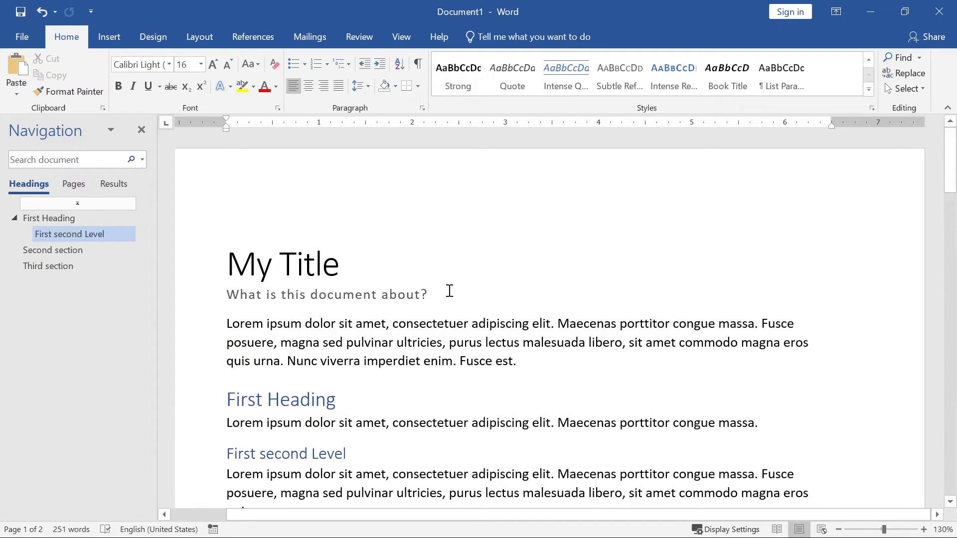
pyautogui.click(447, 293)
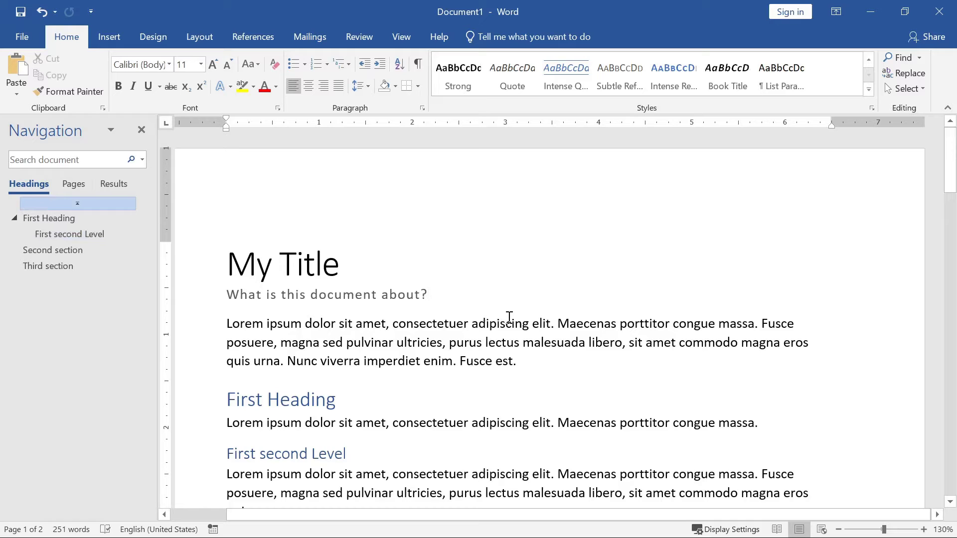
pyautogui.click(551, 355)
pyautogui.press('Return')
pyautogui.hotkey('ctrl', 'v')
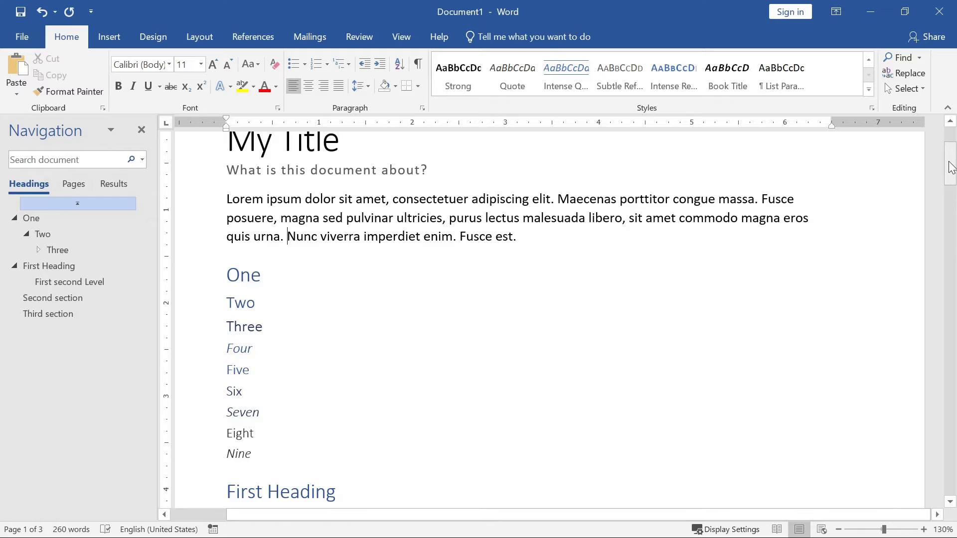
pyautogui.moveTo(950, 168); pyautogui.dragTo(951, 164)
pyautogui.scroll(-2, 337, 333)
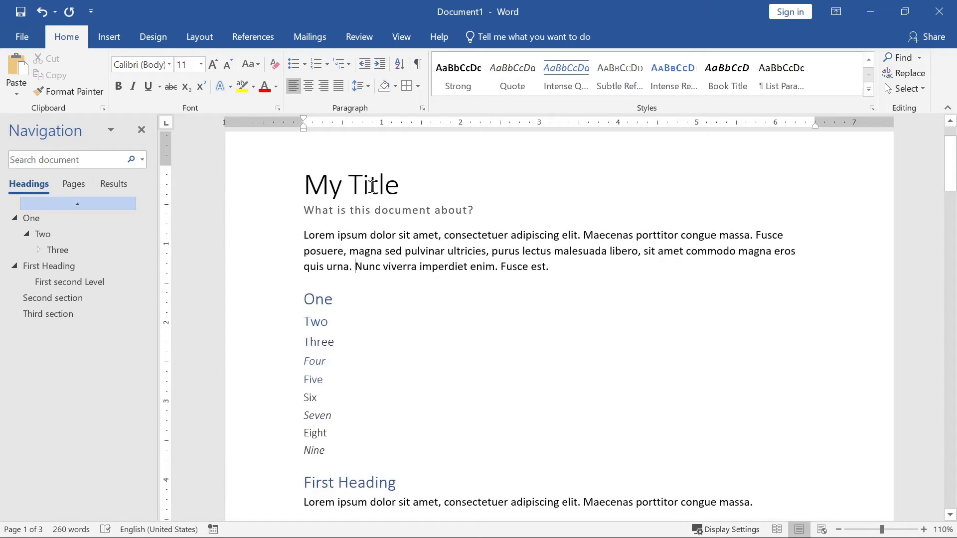
pyautogui.hotkey('ctrl', 'z')
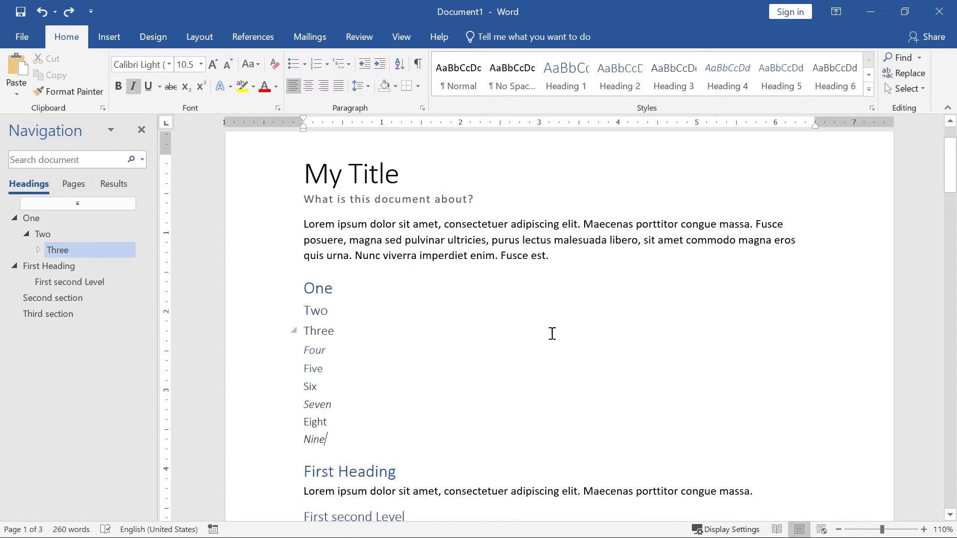
# Browse the document style sets and apply the one with an oversized plain title, the fourth in the gallery
pyautogui.click(153, 37)
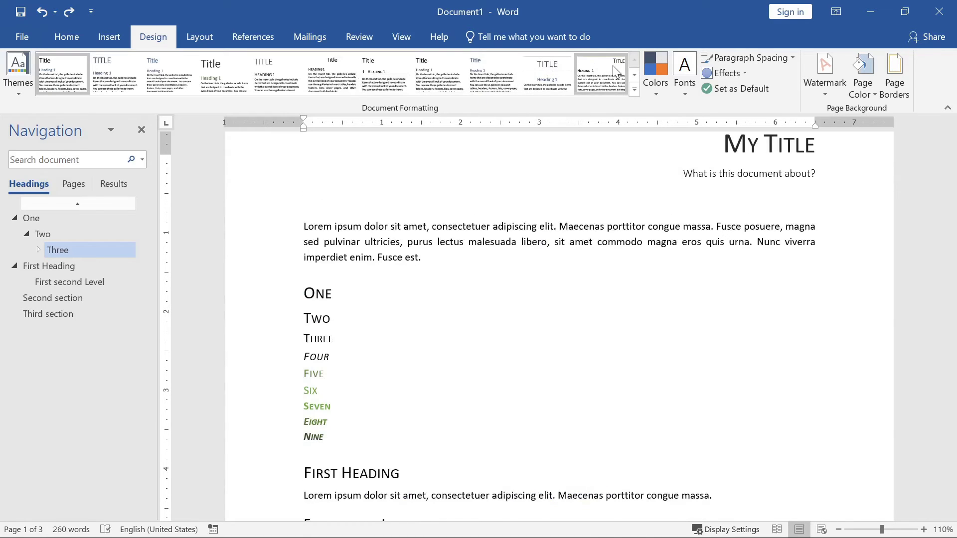
pyautogui.click(635, 76)
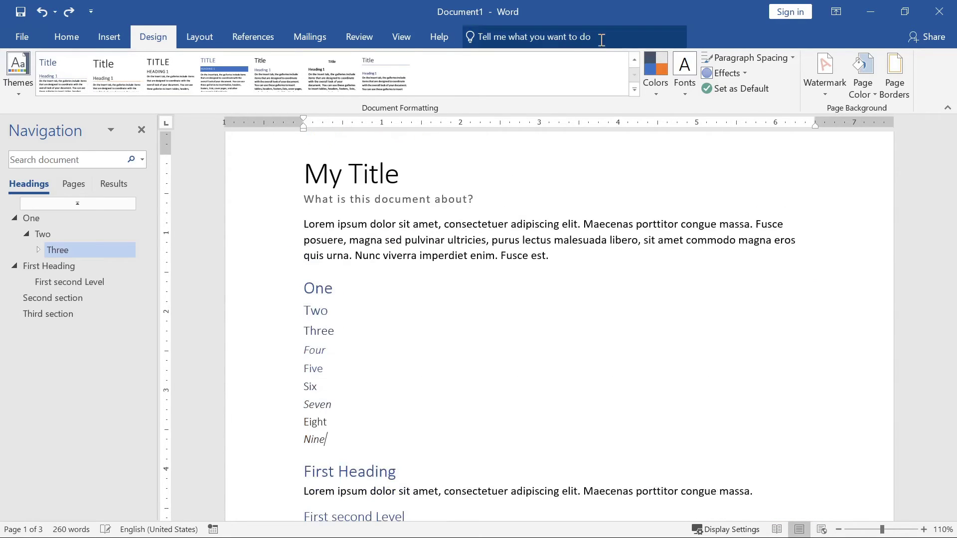
pyautogui.click(633, 59)
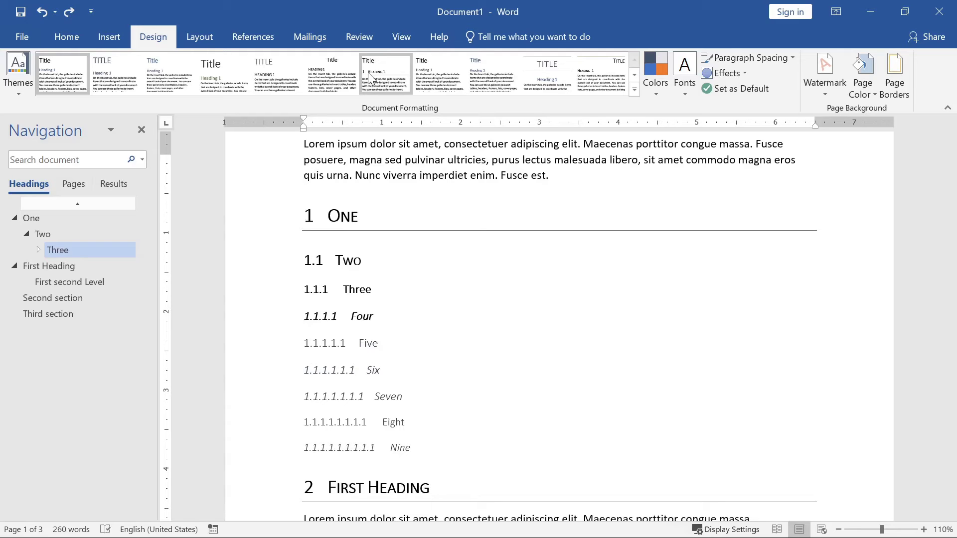
pyautogui.click(224, 80)
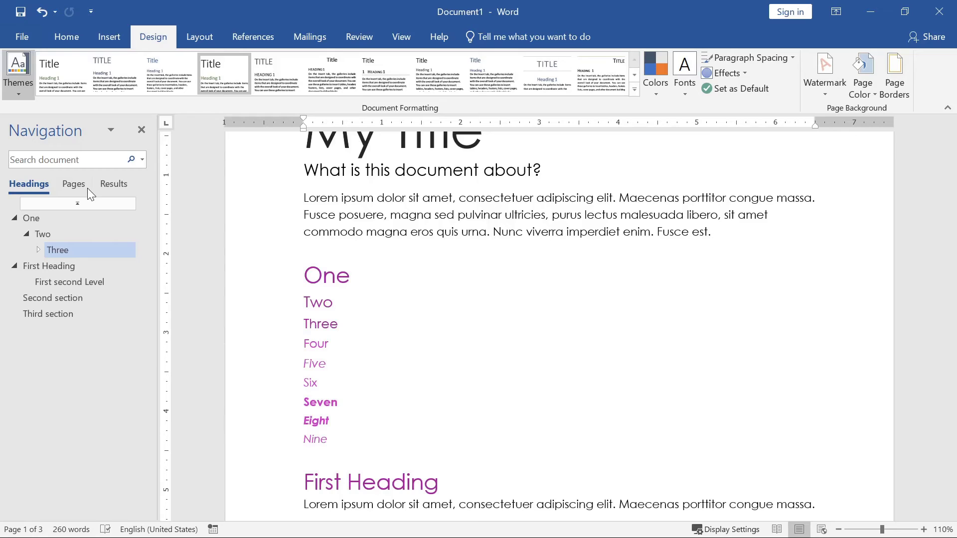
# Switch the document to the theme with magenta headings and change its color set to one with green headings
pyautogui.hotkey('ctrl', 'z')
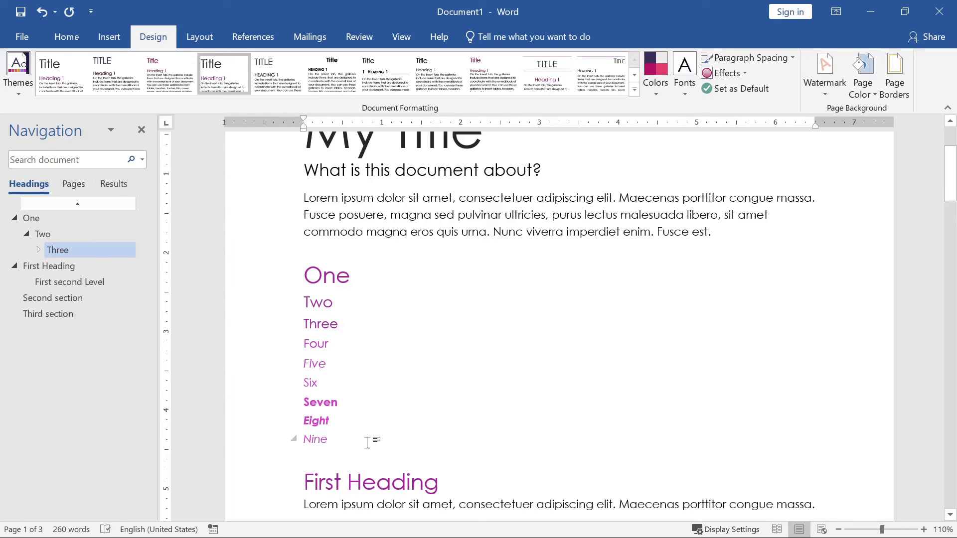
pyautogui.click(659, 91)
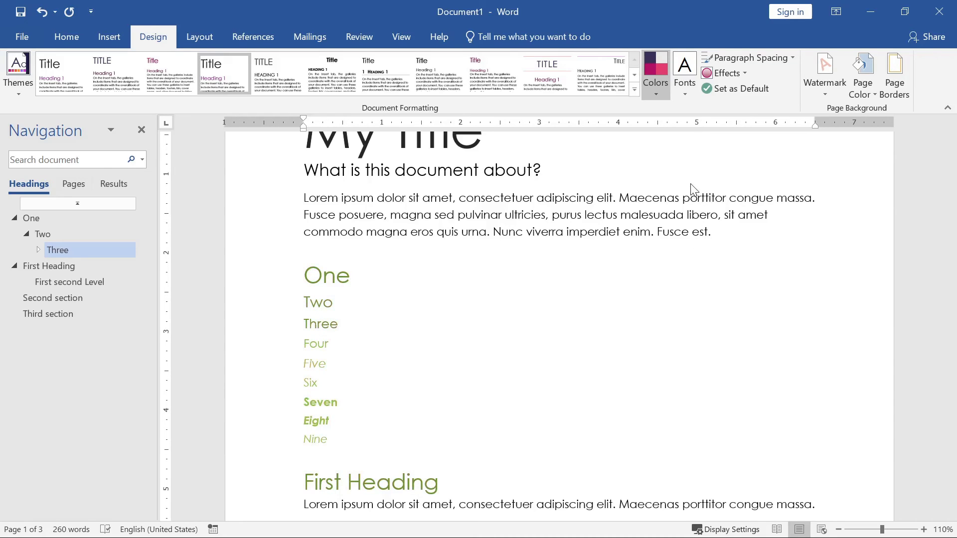
pyautogui.click(498, 399)
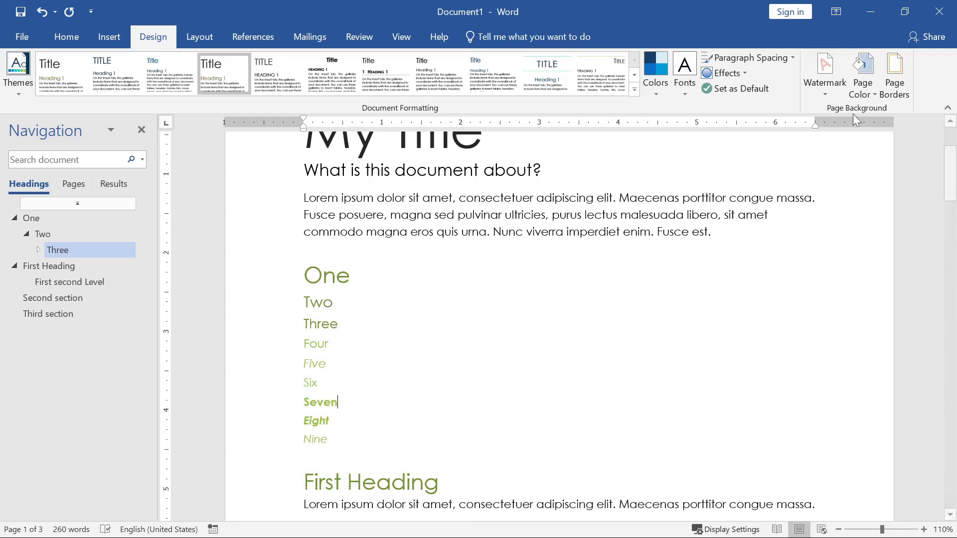
# Change the document's theme fonts to a set with serif headings and sans-serif body text
pyautogui.click(689, 91)
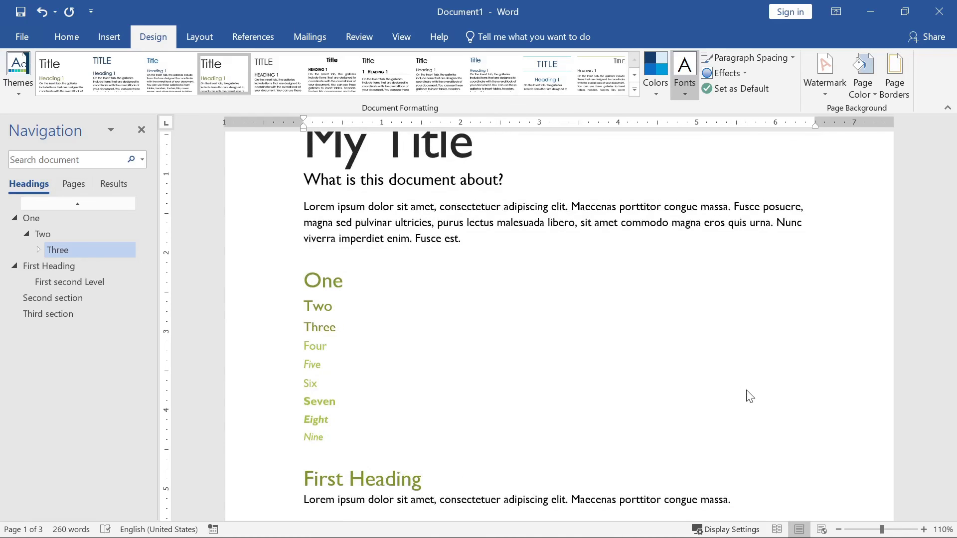
pyautogui.click(746, 301)
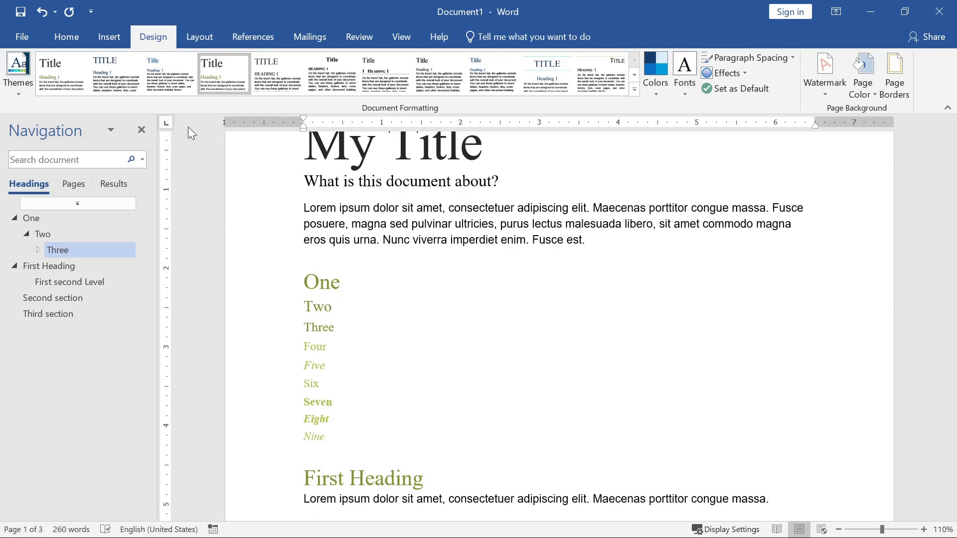
pyautogui.click(506, 401)
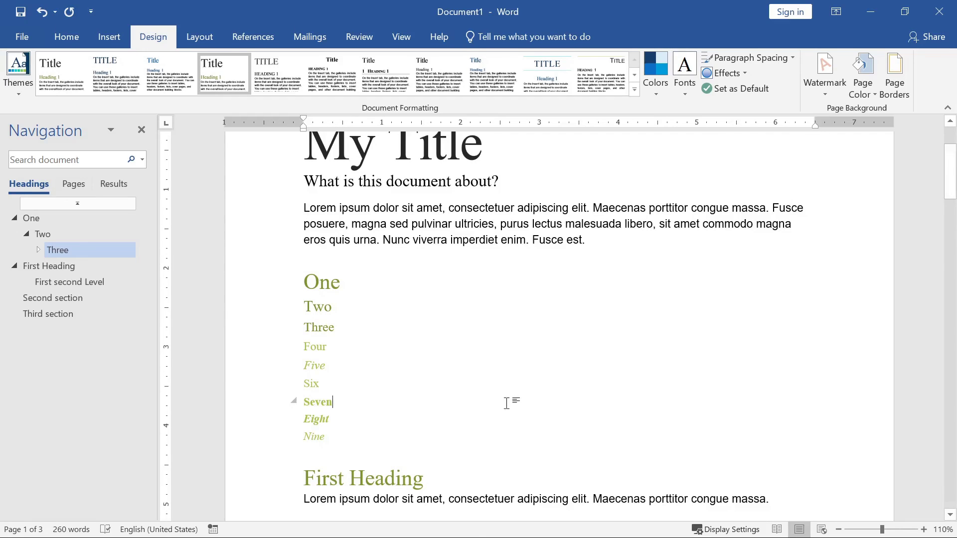
# Review the new fonts and colors on the headings and body text through to Third section and back to the beginning
pyautogui.scroll(-7, 428, 284)
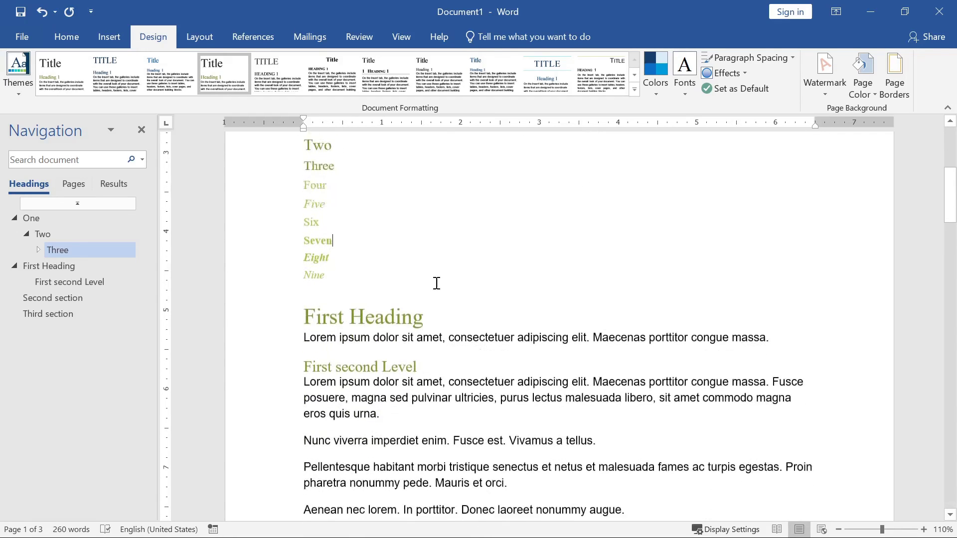
pyautogui.scroll(-7, 406, 284)
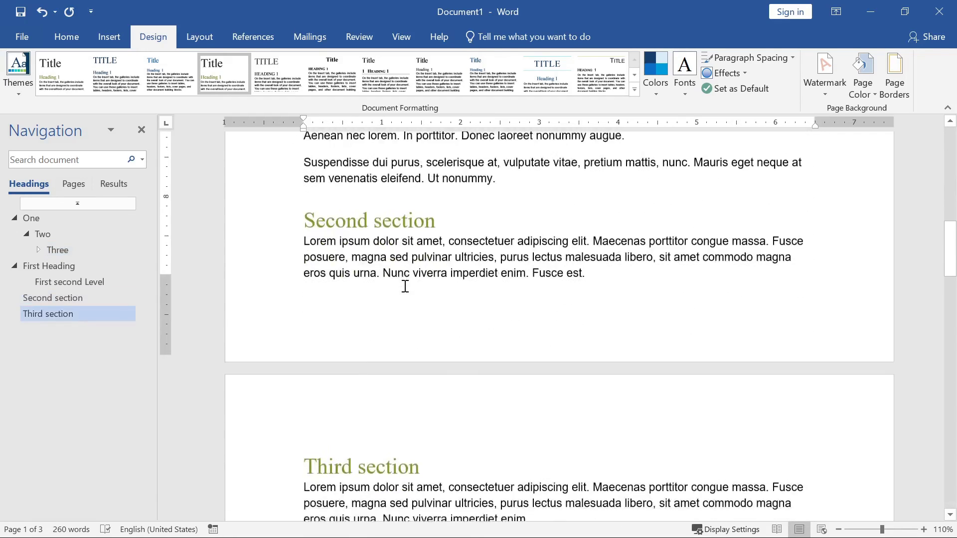
pyautogui.scroll(-3, 404, 288)
pyautogui.scroll(10, 401, 271)
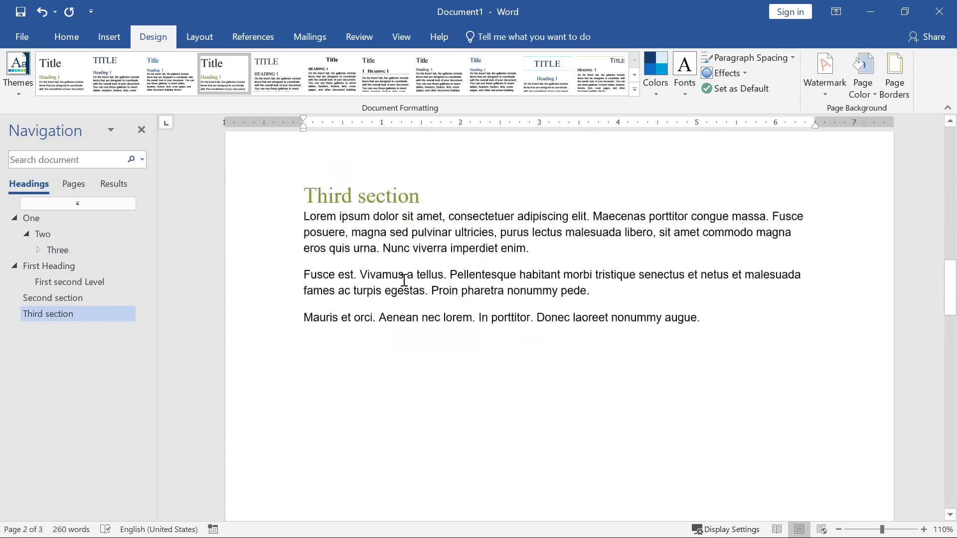
pyautogui.scroll(15, 400, 257)
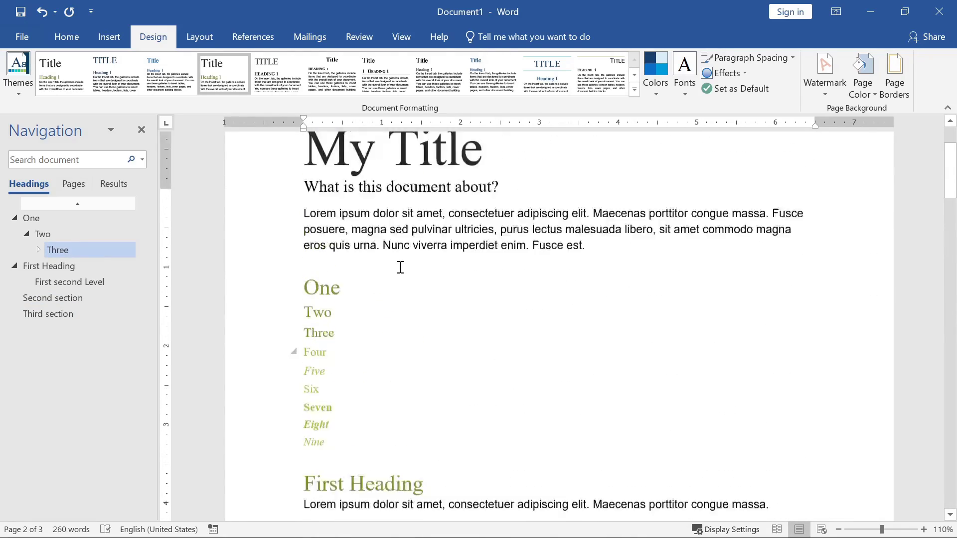